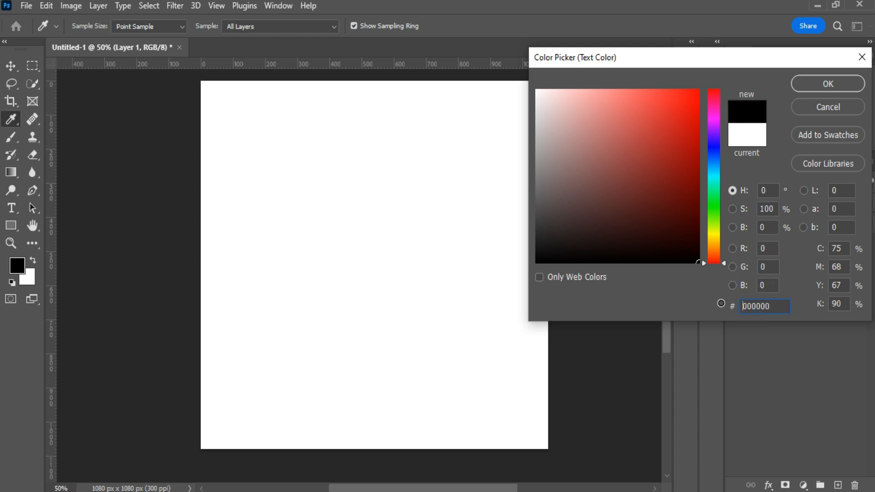
Step: Add the text GOAL in black (000000) across the upper part of the canvas
{"action": "left_click", "coordinate": [827, 84]}
{"action": "left_click", "coordinate": [264, 216]}
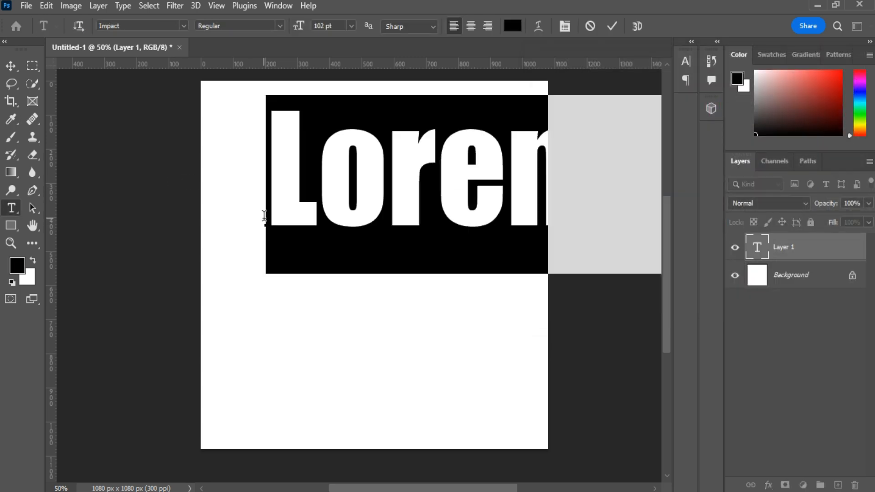
{"action": "key", "text": "BackSpace"}
{"action": "type", "text": "GOAL"}
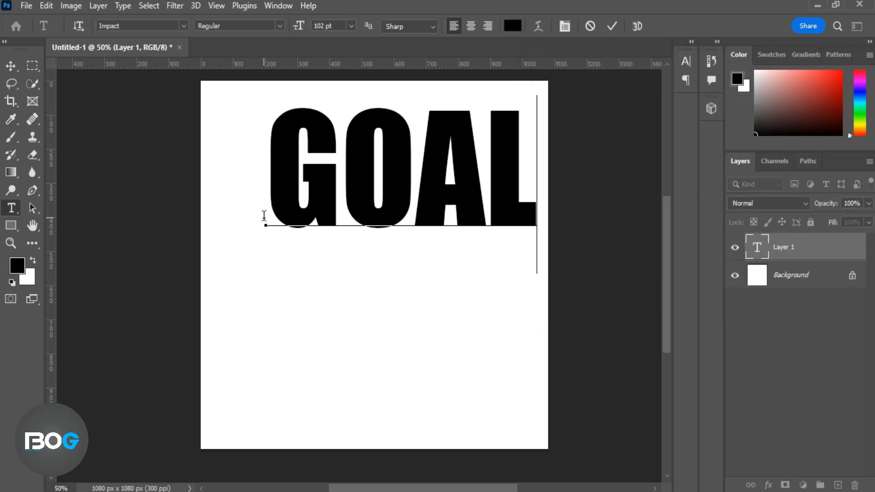
Step: Move the GOAL text to the centre of the canvas and fine-tune its position in small nudges
{"action": "left_click", "coordinate": [10, 66]}
{"action": "left_click_drag", "start_coordinate": [395, 206], "coordinate": [371, 296]}
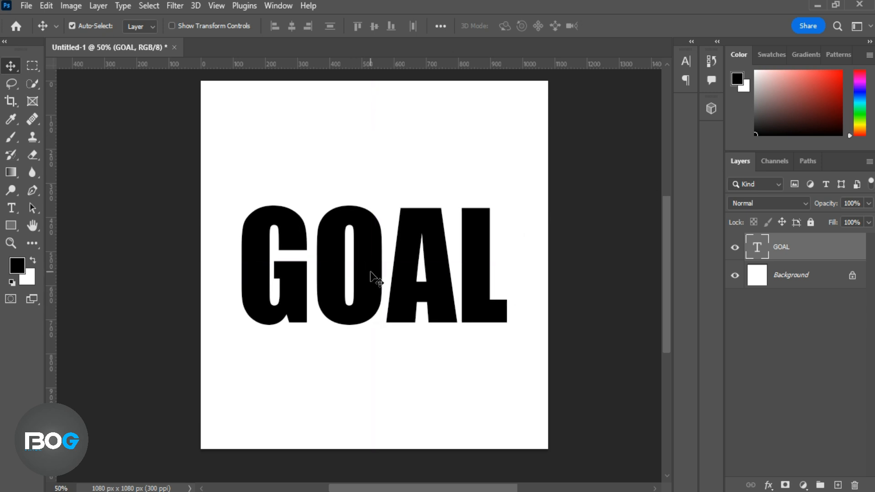
{"action": "left_click_drag", "start_coordinate": [372, 273], "coordinate": [376, 274]}
{"action": "key", "text": "Left"}
{"action": "key", "text": "Left"}
{"action": "key", "text": "Left"}
{"action": "key", "text": "Left"}
{"action": "key", "text": "Down"}
{"action": "key", "text": "Down"}
{"action": "key", "text": "Down"}
{"action": "key", "text": "Down"}
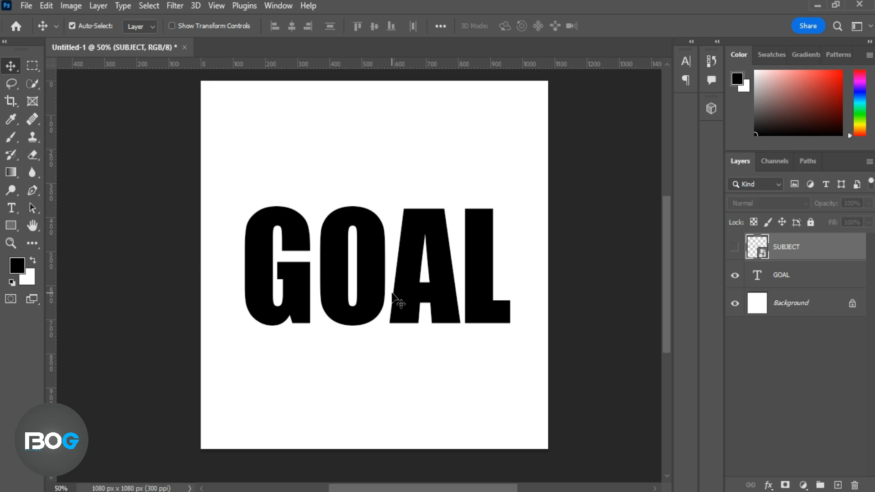
Step: Make the SUBJECT layer visible and rotate the basketball player to about -10.2°
{"action": "left_click", "coordinate": [735, 248]}
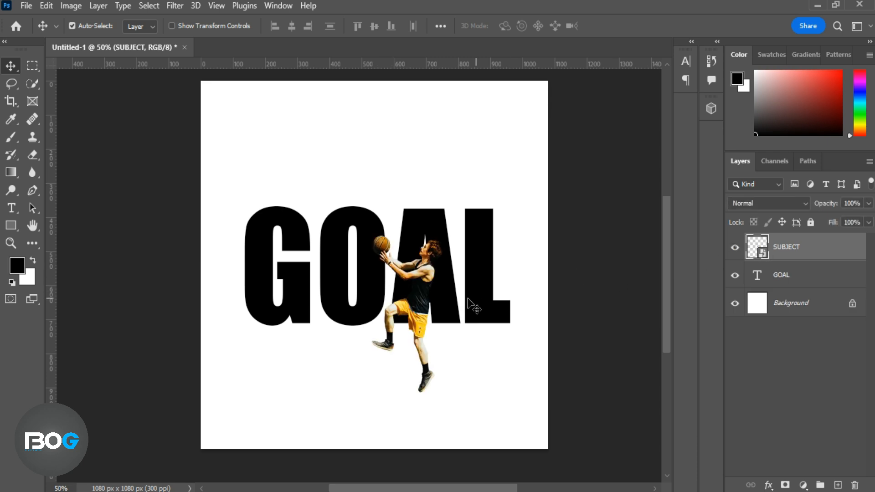
{"action": "key", "text": "ctrl+t"}
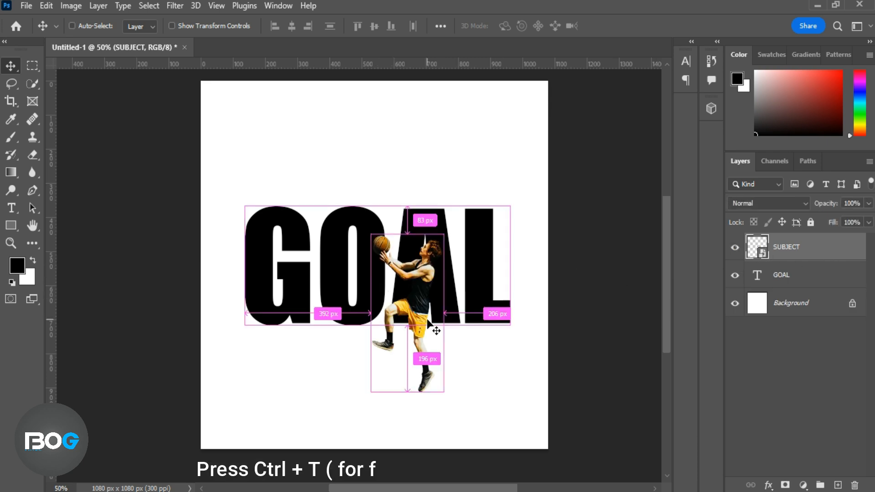
{"action": "left_click_drag", "start_coordinate": [507, 401], "coordinate": [518, 364]}
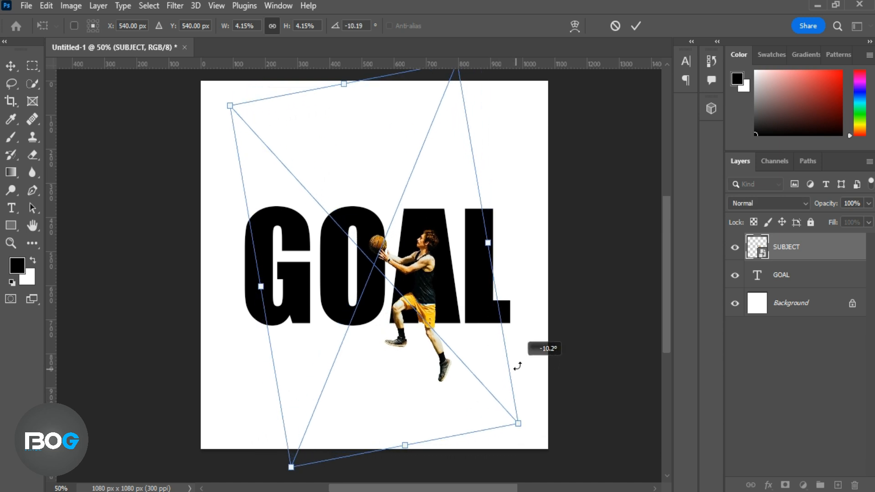
{"action": "key", "text": "Return"}
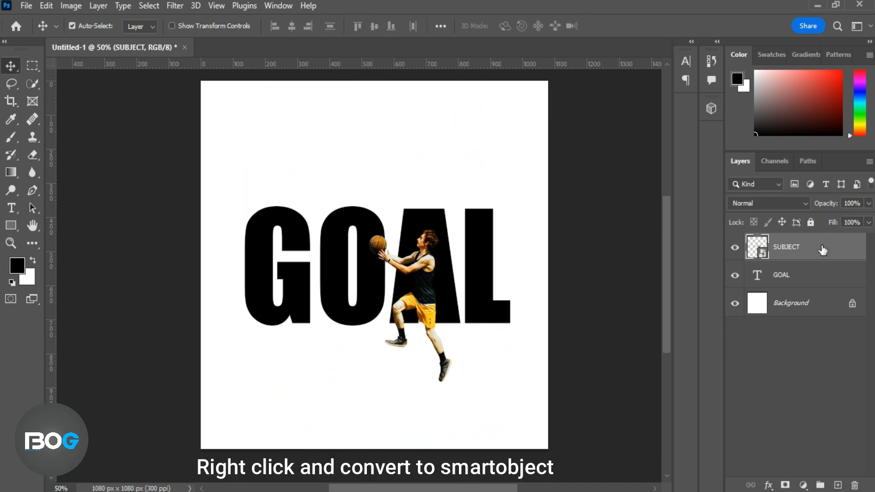
Step: Clip the SUBJECT layer to the GOAL text and reposition the basketball player over the letter G
{"action": "right_click", "coordinate": [824, 246]}
{"action": "left_click", "coordinate": [696, 341]}
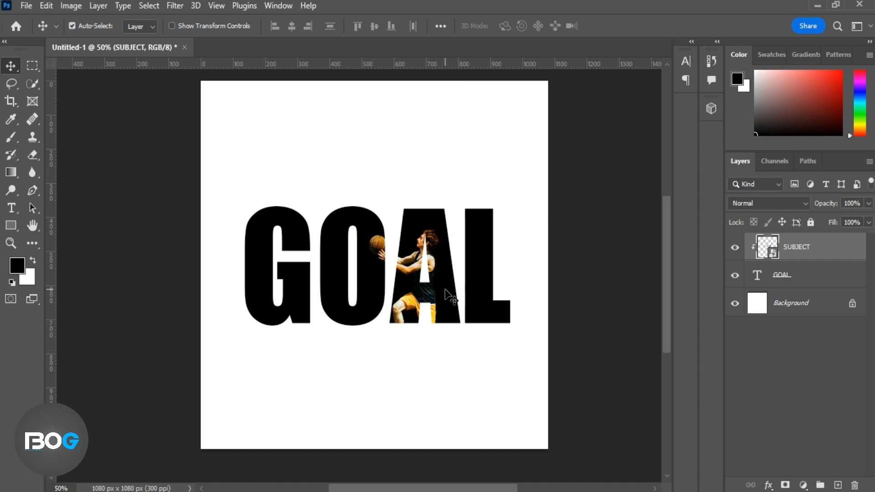
{"action": "key", "text": "ctrl+t"}
{"action": "left_click_drag", "start_coordinate": [369, 275], "coordinate": [300, 232]}
{"action": "left_click_drag", "start_coordinate": [347, 191], "coordinate": [354, 193]}
{"action": "left_click_drag", "start_coordinate": [294, 258], "coordinate": [291, 256]}
{"action": "left_click", "coordinate": [636, 26]}
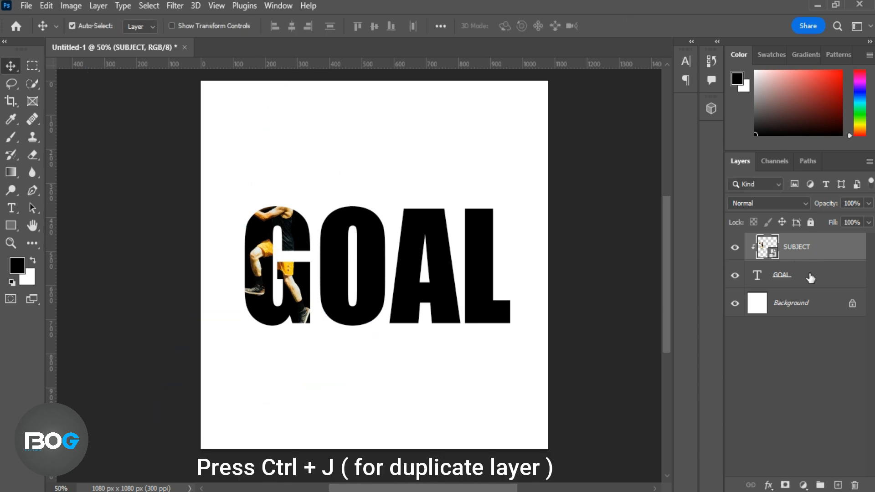
Step: Duplicate the SUBJECT layer and paint white on a black mask to reveal the player's ball, head, arms and raised foot outside the G
{"action": "key", "text": "ctrl+j"}
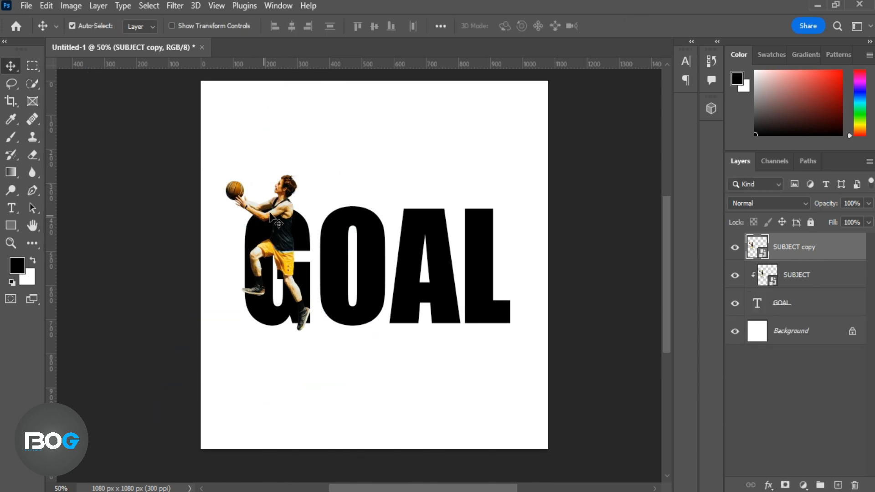
{"action": "left_click", "coordinate": [785, 485], "text": "alt"}
{"action": "left_click", "coordinate": [7, 142]}
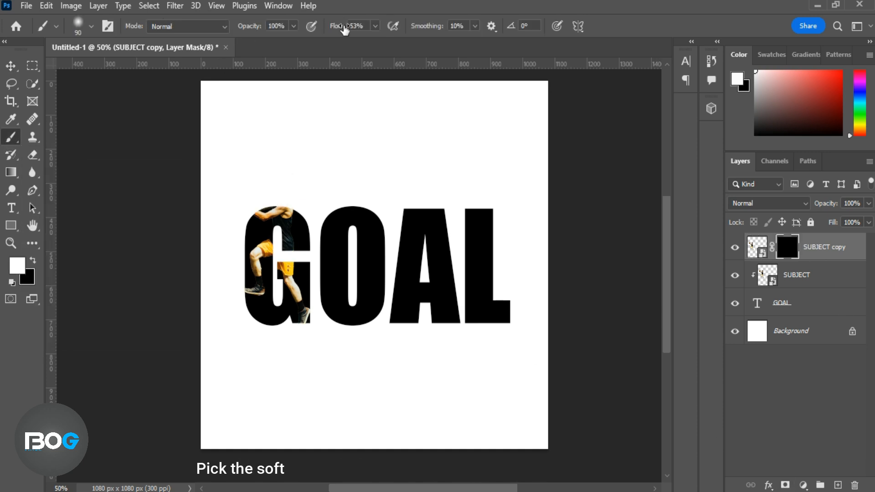
{"action": "left_click", "coordinate": [23, 268]}
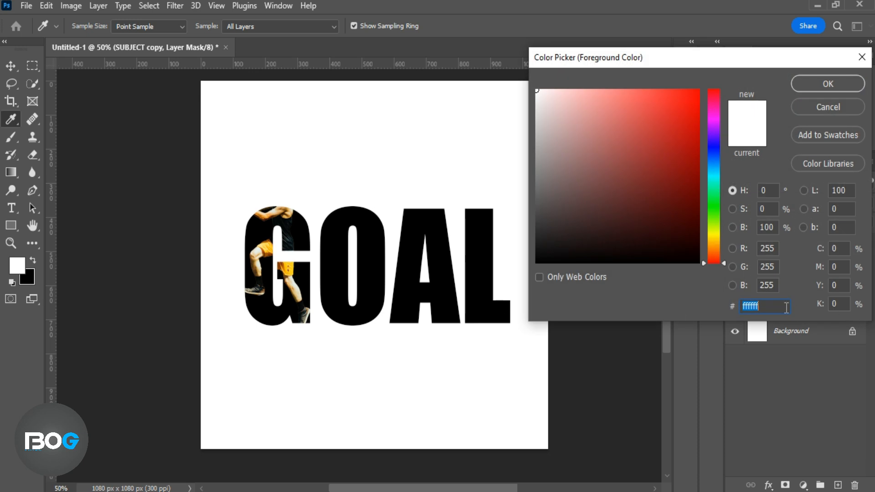
{"action": "left_click", "coordinate": [842, 104]}
{"action": "mouse_move", "coordinate": [274, 181]}
{"action": "left_mouse_down"}
{"action": "mouse_move", "coordinate": [284, 173]}
{"action": "mouse_move", "coordinate": [278, 197]}
{"action": "mouse_move", "coordinate": [231, 191]}
{"action": "mouse_move", "coordinate": [235, 180]}
{"action": "mouse_move", "coordinate": [257, 196]}
{"action": "mouse_move", "coordinate": [227, 180]}
{"action": "mouse_move", "coordinate": [256, 189]}
{"action": "mouse_move", "coordinate": [259, 179]}
{"action": "mouse_move", "coordinate": [198, 257]}
{"action": "left_mouse_up"}
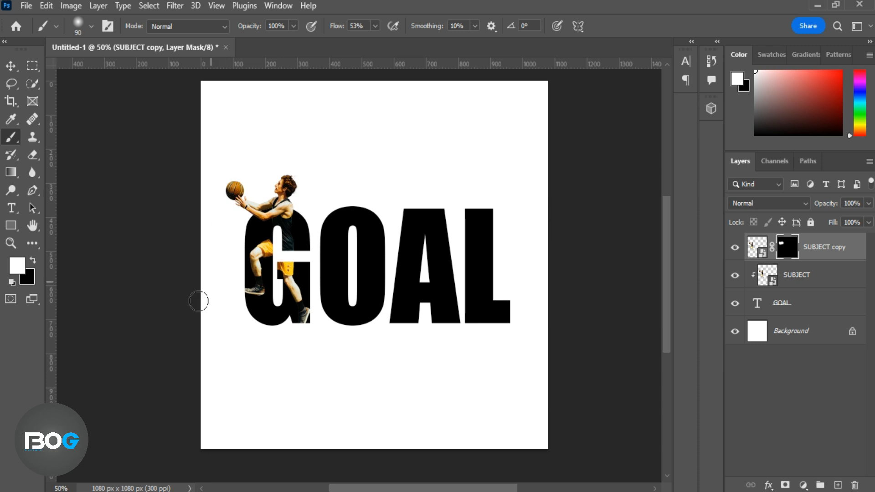
{"action": "key", "text": "x"}
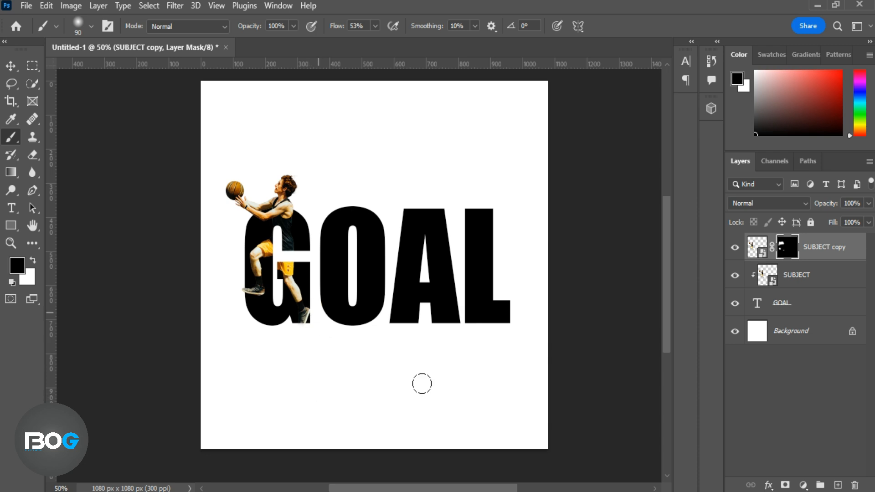
Step: Add a gradient fill clipped to the GOAL text, using the yellow-orange-red preset from the Basics set
{"action": "left_click", "coordinate": [816, 303]}
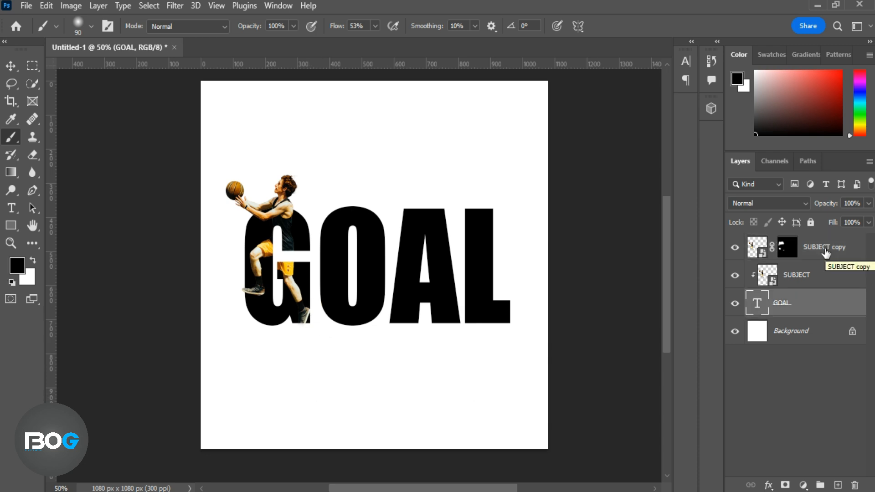
{"action": "left_click", "coordinate": [803, 485]}
{"action": "left_click", "coordinate": [800, 254]}
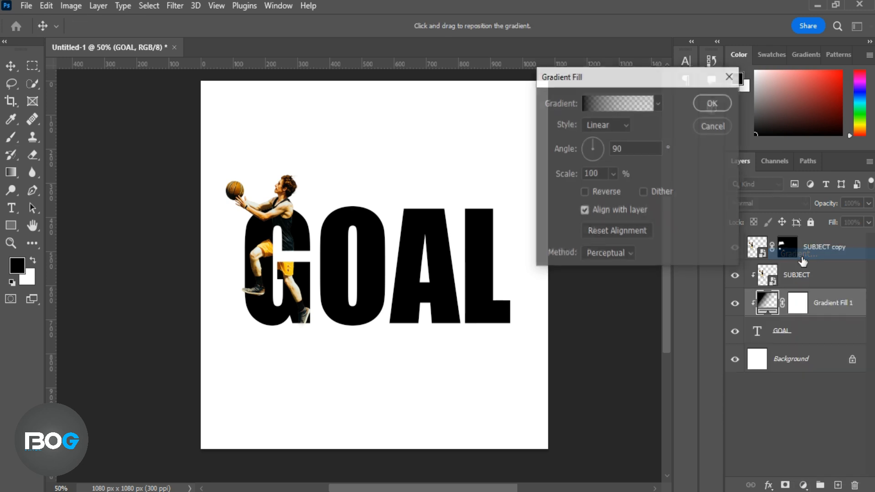
{"action": "left_click", "coordinate": [589, 105]}
{"action": "left_click", "coordinate": [591, 52]}
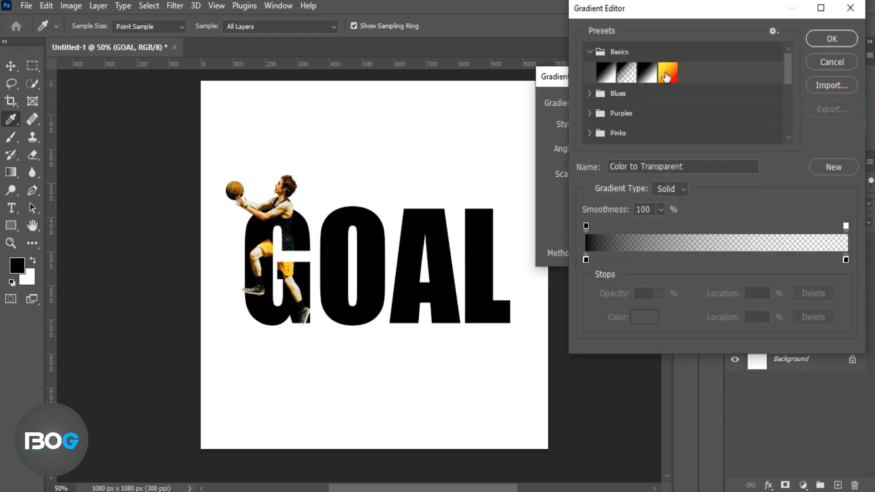
{"action": "left_click", "coordinate": [666, 73]}
Step: Recolour the gradient's yellow stop to f2fa22 and its red stop to e50000
{"action": "left_click", "coordinate": [586, 260]}
{"action": "left_click", "coordinate": [641, 317]}
{"action": "left_click", "coordinate": [723, 234]}
{"action": "left_click", "coordinate": [818, 84]}
{"action": "left_click", "coordinate": [846, 262]}
{"action": "left_click", "coordinate": [645, 316]}
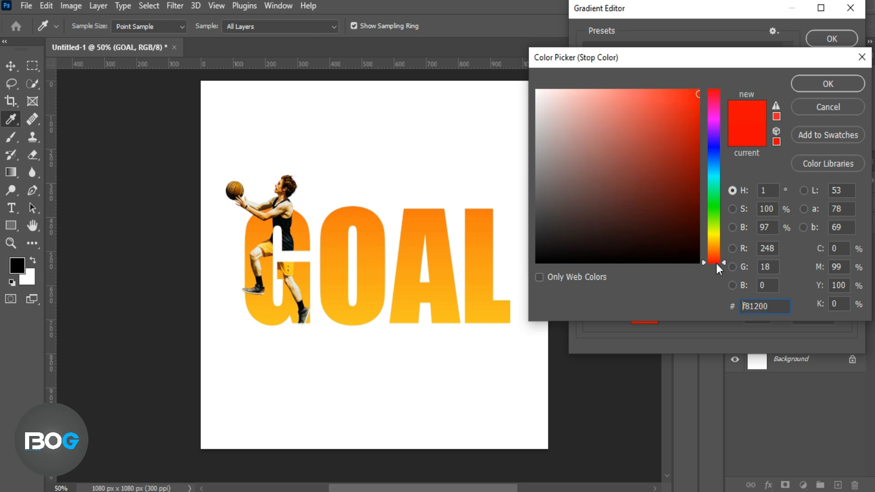
{"action": "left_click_drag", "start_coordinate": [697, 95], "coordinate": [700, 107]}
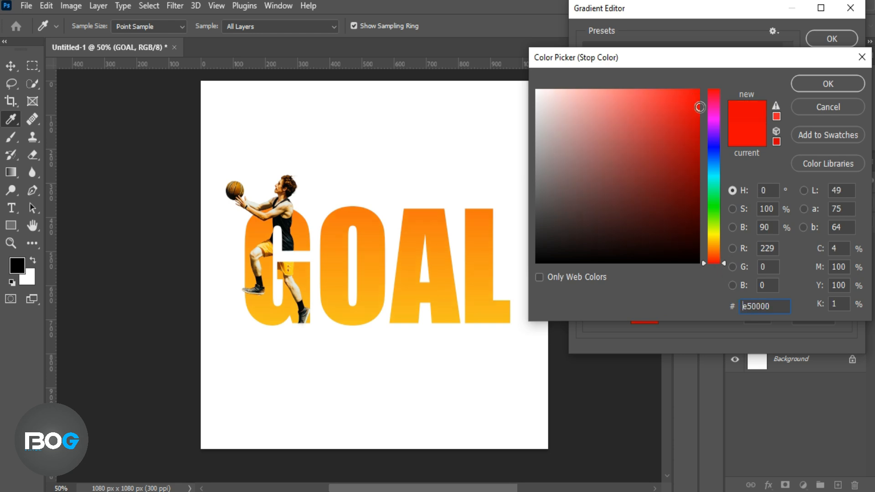
{"action": "left_click", "coordinate": [805, 89]}
{"action": "left_click", "coordinate": [819, 45]}
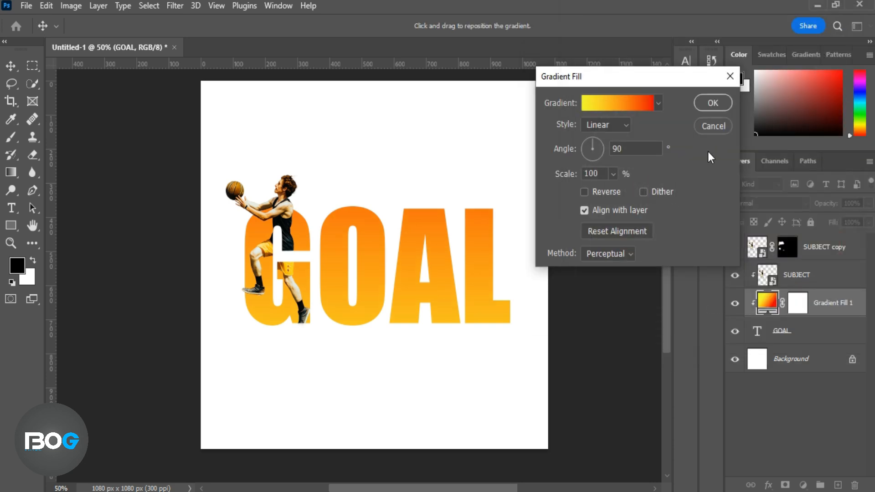
Step: Reverse the gradient fill and set the colour of its red stop to ff0707
{"action": "left_click", "coordinate": [584, 191]}
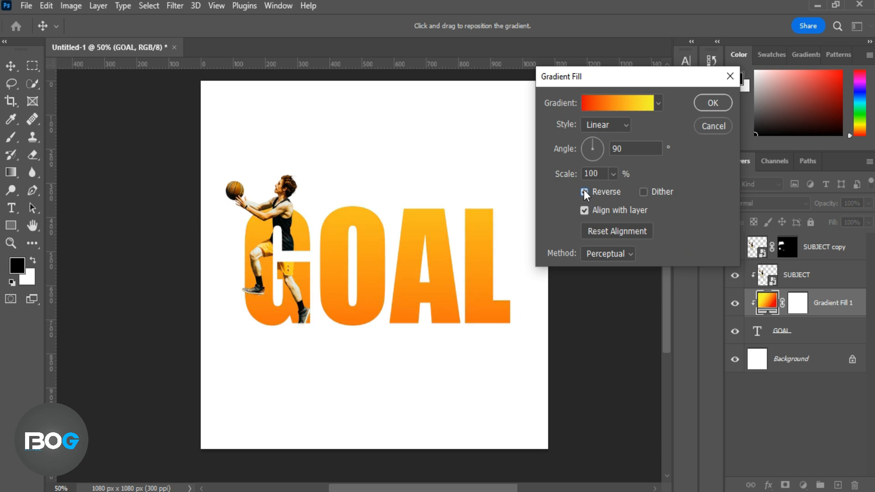
{"action": "left_click", "coordinate": [600, 99]}
{"action": "left_click", "coordinate": [843, 258]}
{"action": "left_click", "coordinate": [645, 318]}
{"action": "left_click_drag", "start_coordinate": [698, 99], "coordinate": [695, 89]}
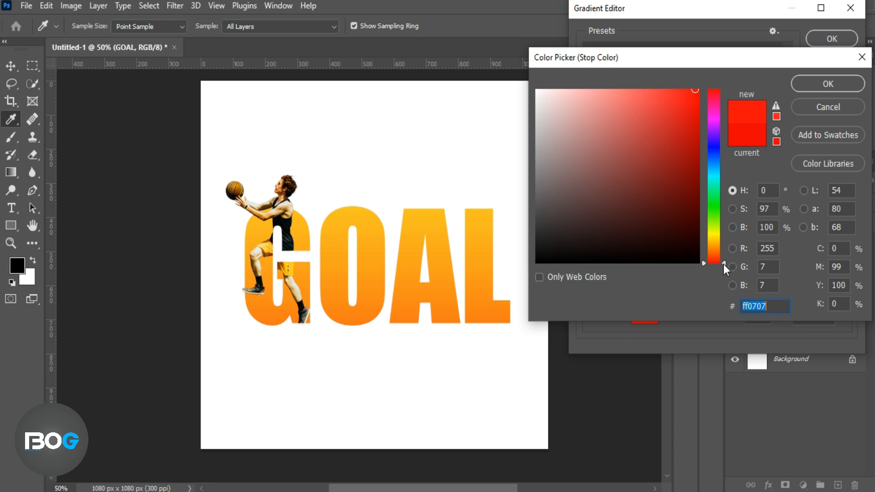
{"action": "left_click", "coordinate": [828, 84]}
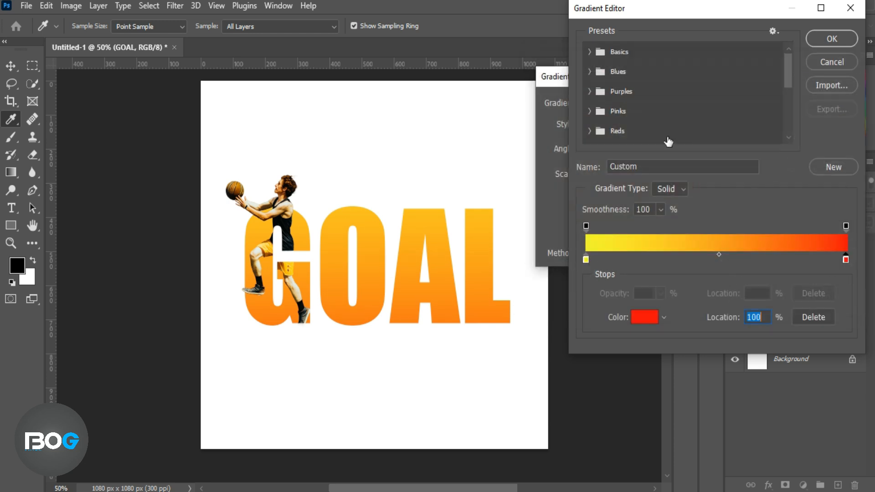
Step: Shift the gradient's yellow stop to a warmer hue, set the midpoint location to 53%, and apply the fill
{"action": "left_click", "coordinate": [645, 315]}
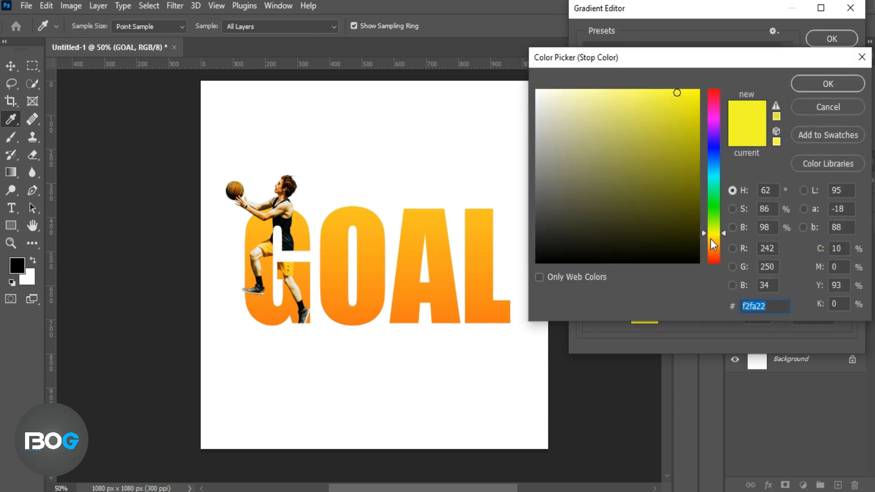
{"action": "left_click_drag", "start_coordinate": [724, 232], "coordinate": [724, 256]}
{"action": "left_click", "coordinate": [808, 84]}
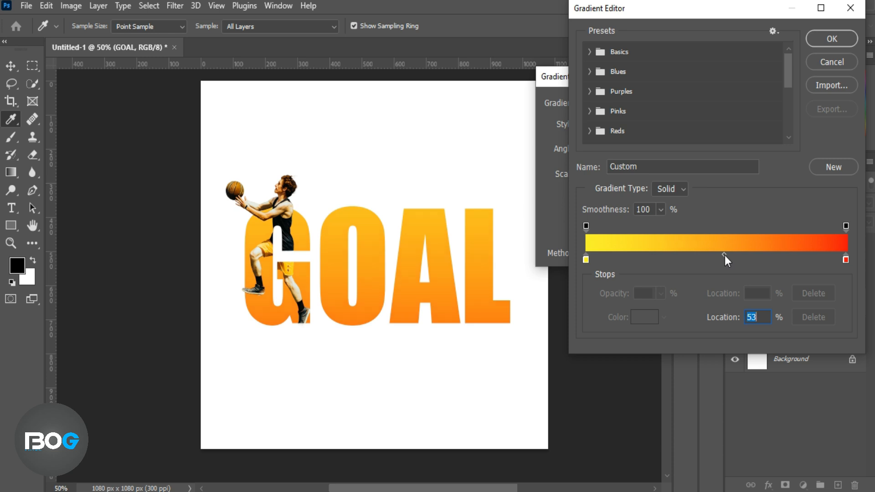
{"action": "left_click", "coordinate": [825, 40]}
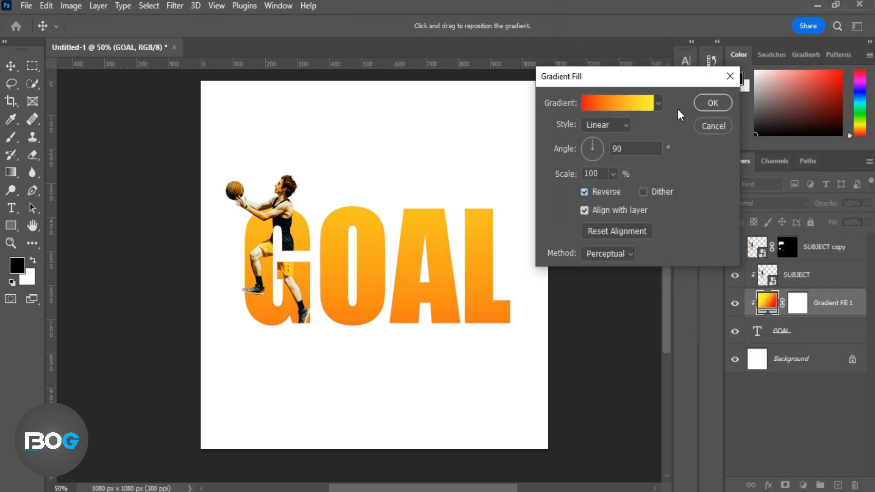
{"action": "left_click", "coordinate": [712, 102]}
{"action": "key", "text": "b"}
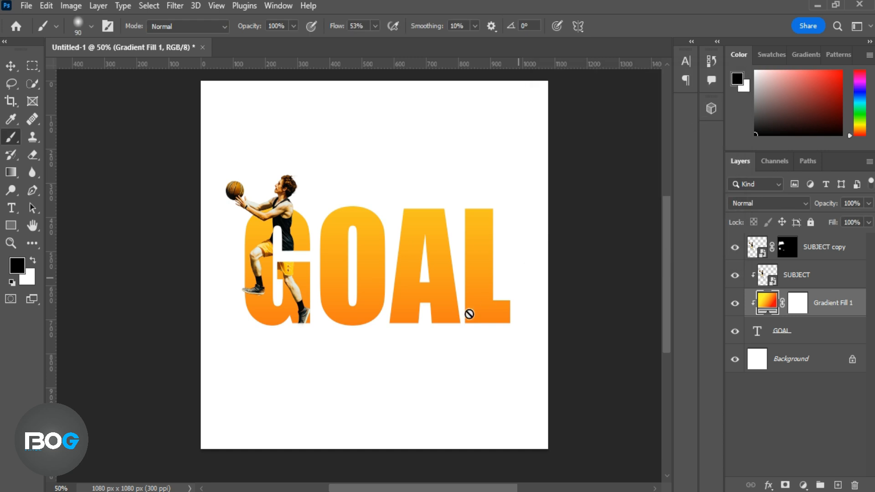
Step: Group all layers from SUBJECT copy down to GOAL and name the group "text"
{"action": "left_click", "coordinate": [839, 255]}
{"action": "left_click", "coordinate": [840, 331], "text": "shift"}
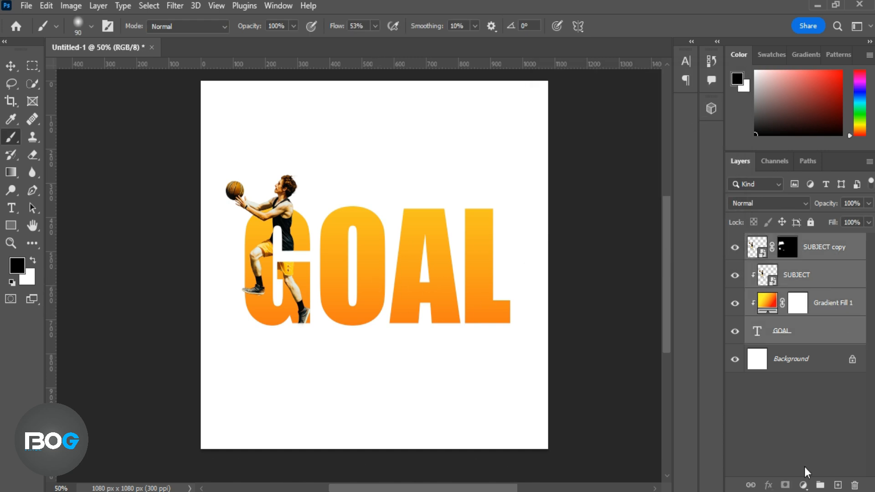
{"action": "key", "text": "ctrl+g"}
{"action": "double_click", "coordinate": [795, 241]}
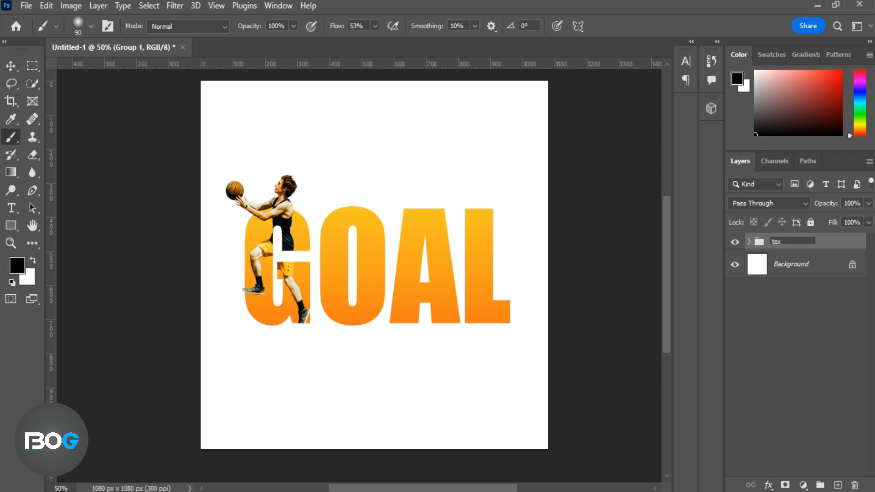
{"action": "key", "text": "Return"}
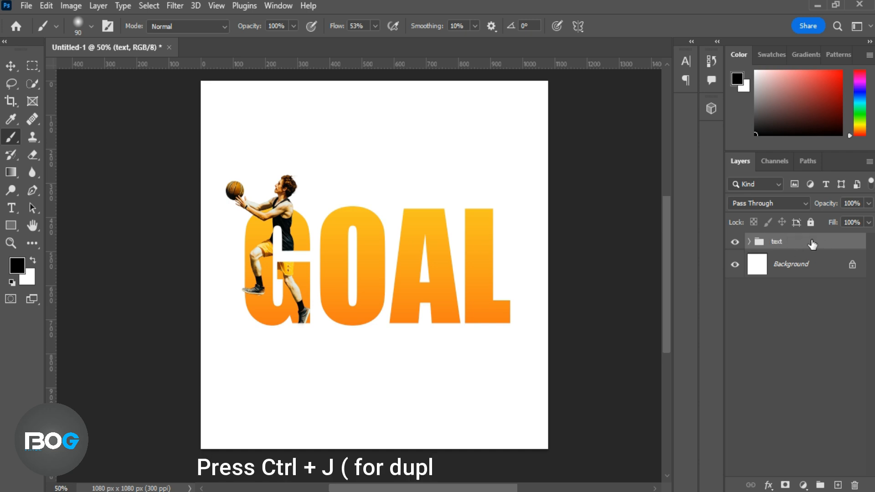
Step: Duplicate the text group, place the copy below the original, and add an empty layer between the two groups
{"action": "key", "text": "ctrl+j"}
{"action": "left_click_drag", "start_coordinate": [812, 244], "coordinate": [813, 273]}
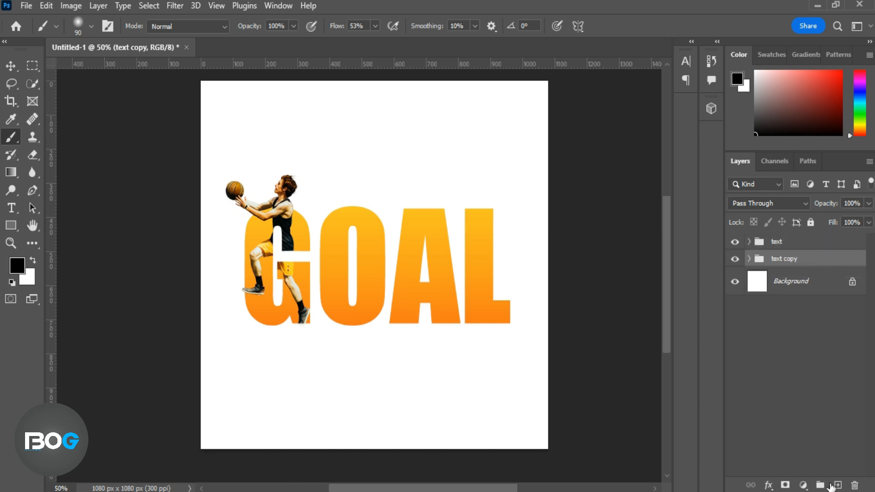
{"action": "left_click", "coordinate": [837, 486]}
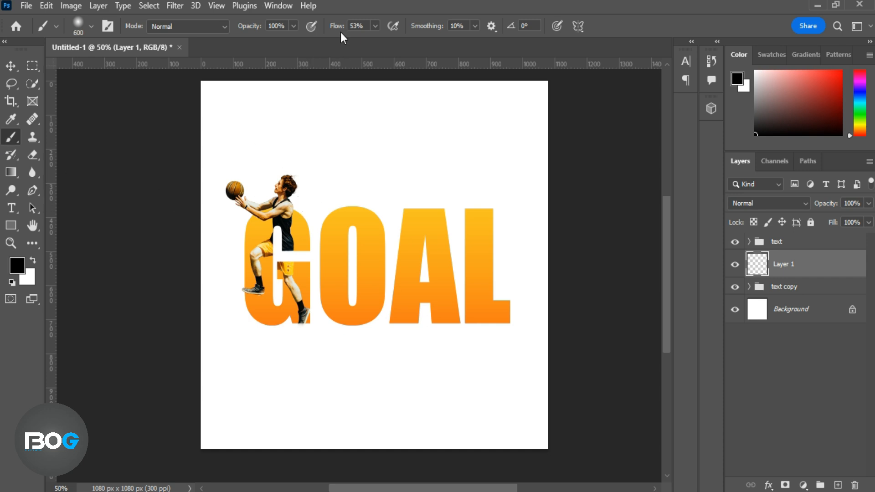
Step: Set the foreground colour to the dark orange-brown 7b3a00
{"action": "left_click", "coordinate": [17, 266]}
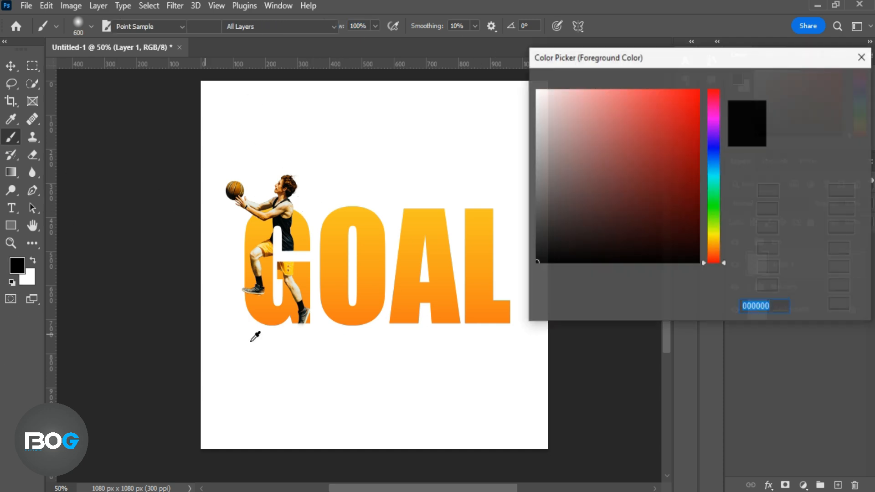
{"action": "left_click", "coordinate": [353, 317]}
{"action": "left_click_drag", "start_coordinate": [694, 166], "coordinate": [698, 180]}
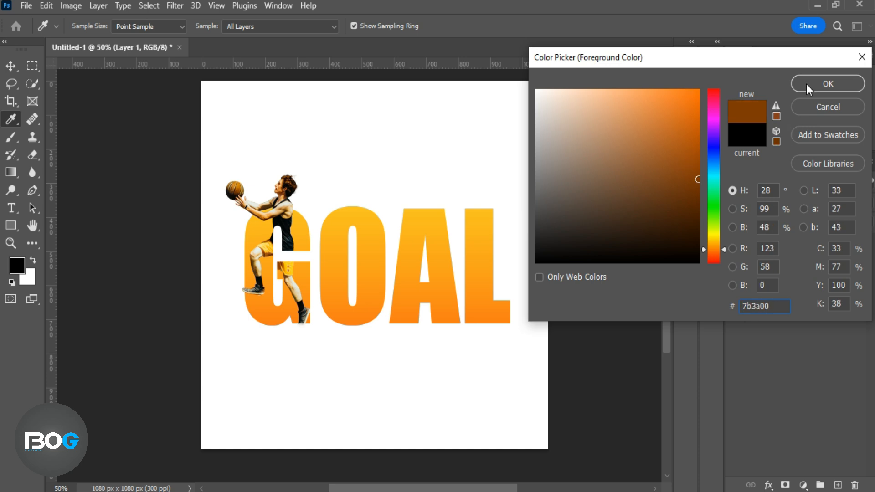
{"action": "key", "text": "Return"}
Step: Flatten the soft 600 px brush tip into a thin horizontal ellipse and stamp a shadow under the GOAL text on Layer 1
{"action": "right_click", "coordinate": [319, 241]}
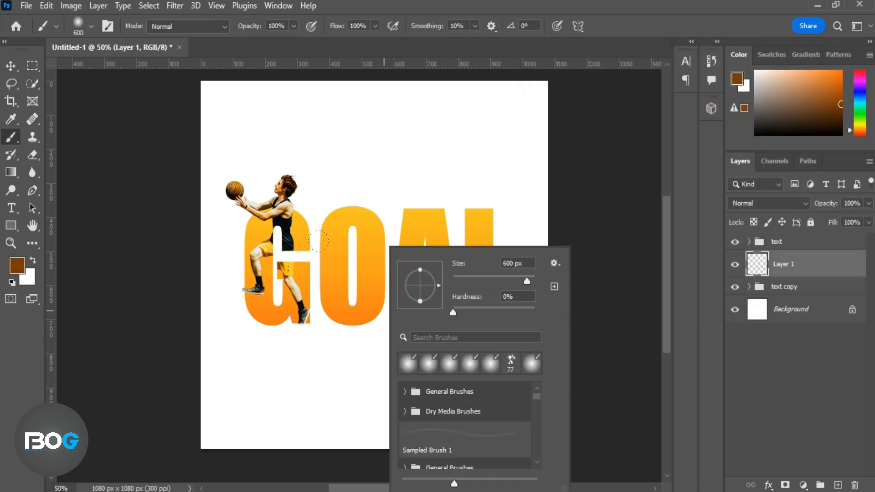
{"action": "left_click_drag", "start_coordinate": [419, 291], "coordinate": [420, 287]}
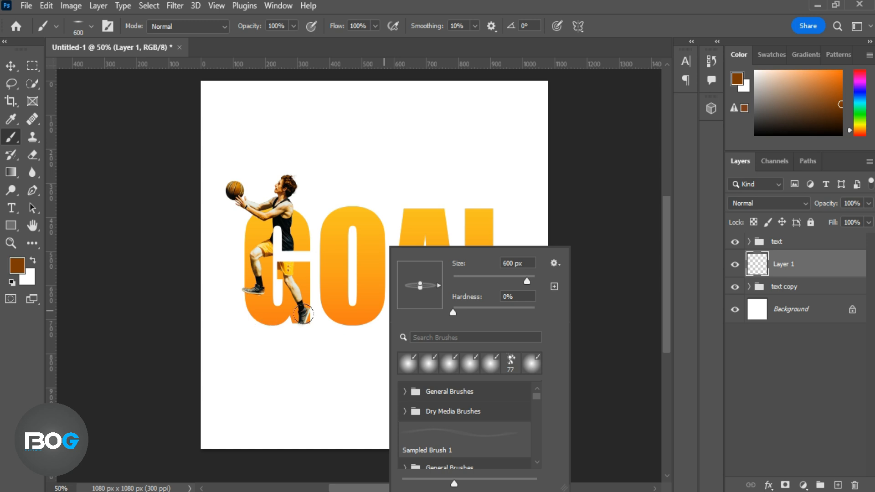
{"action": "left_click", "coordinate": [301, 330]}
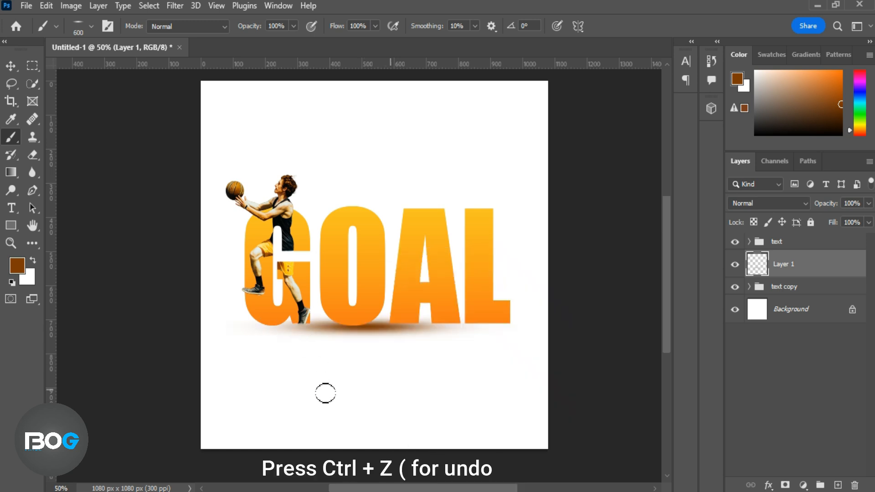
Step: Undo the shadow stamp and enlarge the flattened brush to 1300 px
{"action": "key", "text": "ctrl+z"}
{"action": "key", "text": "bracketright"}
{"action": "key", "text": "bracketright"}
{"action": "key", "text": "bracketright"}
{"action": "key", "text": "bracketright"}
{"action": "key", "text": "bracketright"}
{"action": "key", "text": "bracketright"}
{"action": "key", "text": "bracketright"}
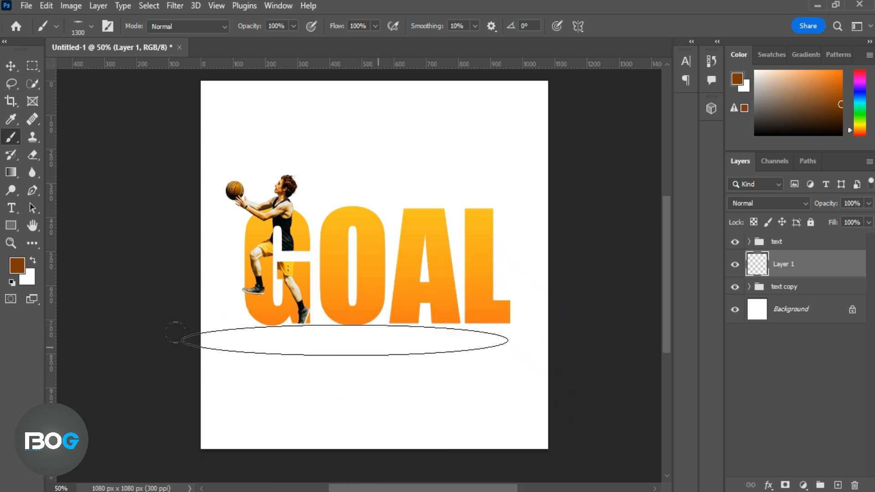
Step: Set the foreground colour to the very dark brown 2f1601
{"action": "left_click", "coordinate": [20, 273]}
{"action": "left_click", "coordinate": [697, 233]}
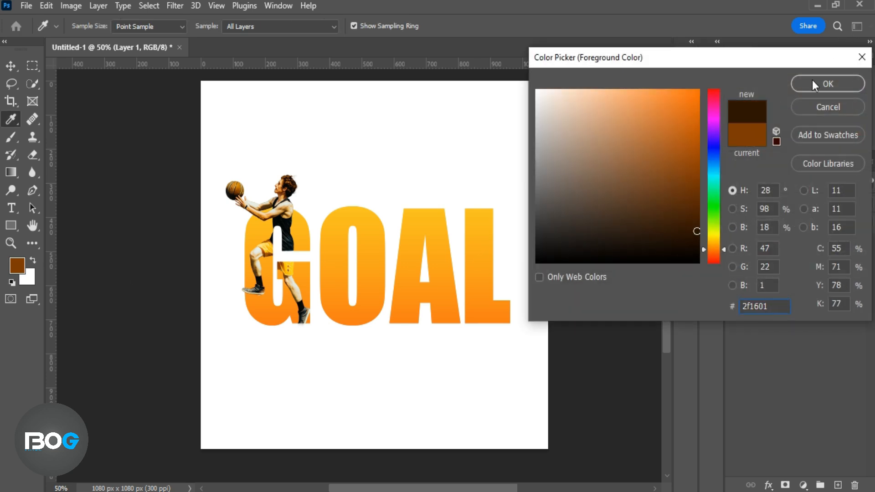
{"action": "left_click", "coordinate": [812, 81]}
Step: Flatten the 1300 px brush tip further and stamp a wide, thin shadow along the base of the GOAL letters
{"action": "right_click", "coordinate": [403, 309]}
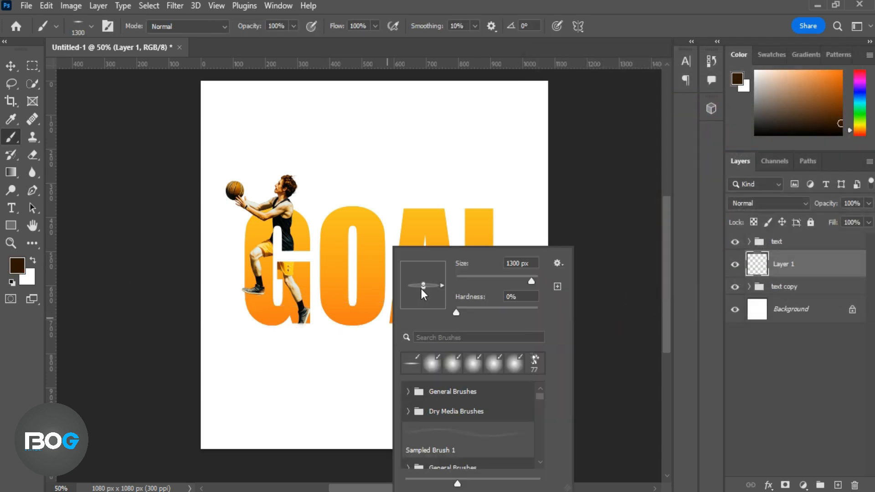
{"action": "left_click", "coordinate": [357, 322]}
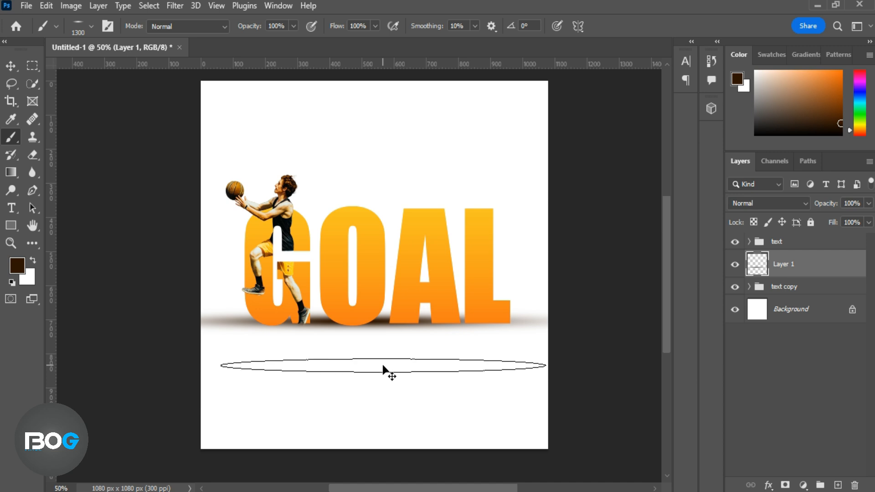
{"action": "key", "text": "ctrl+z"}
{"action": "left_click", "coordinate": [383, 329]}
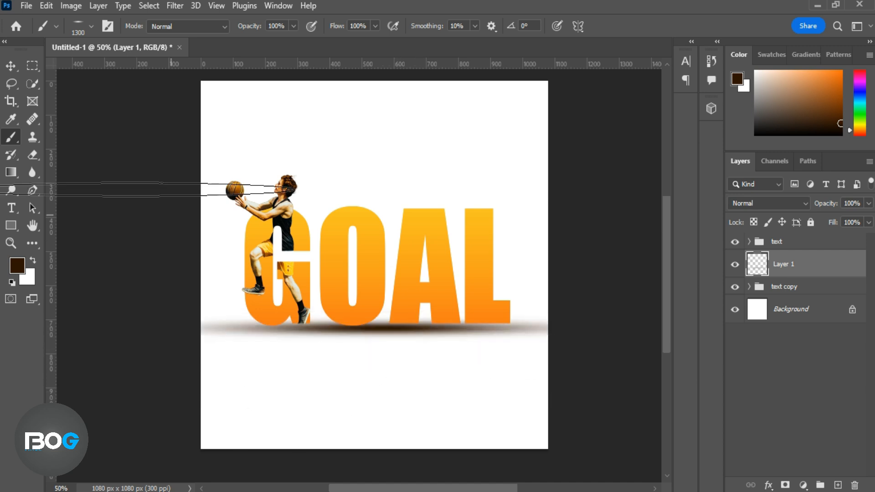
Step: Set the blend mode of the shadow on Layer 1 to Multiply
{"action": "left_click", "coordinate": [10, 67]}
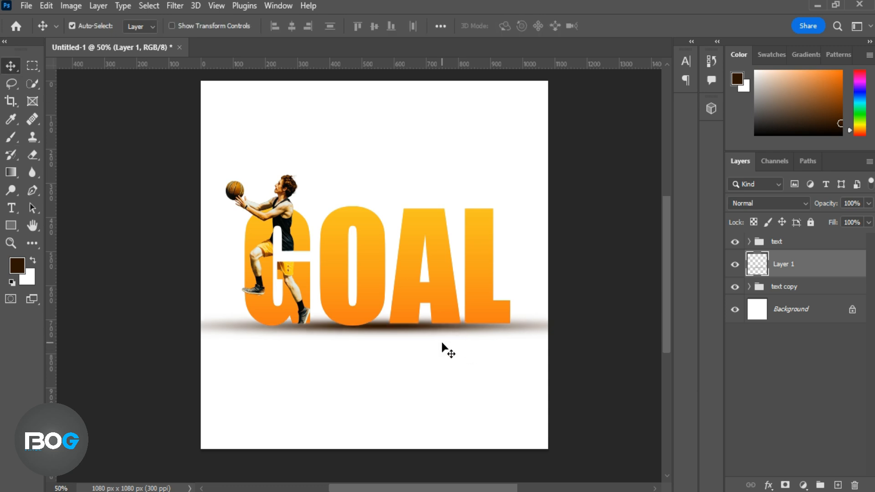
{"action": "left_click", "coordinate": [782, 203]}
{"action": "left_click", "coordinate": [782, 202]}
Step: Apply a Gaussian Blur with a 4.0 pixel radius to Layer 1 and set the layer's opacity to 82%
{"action": "left_click", "coordinate": [195, 5]}
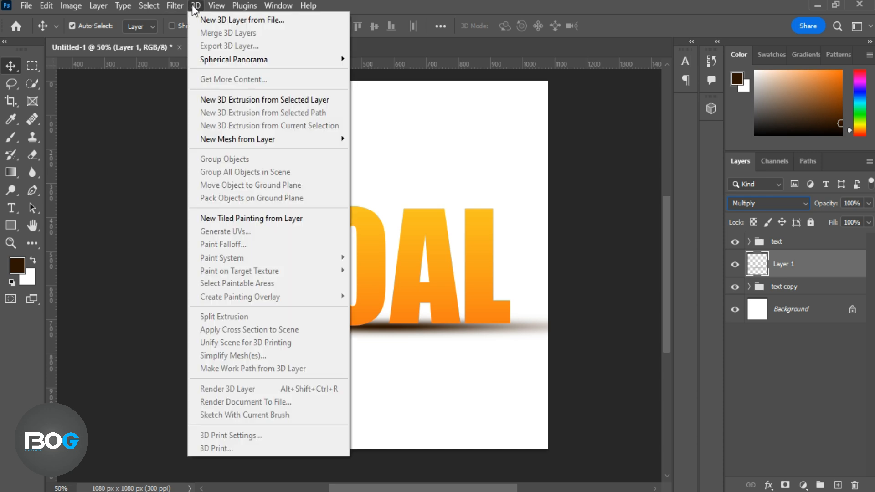
{"action": "mouse_move", "coordinate": [175, 6]}
{"action": "mouse_move", "coordinate": [250, 182]}
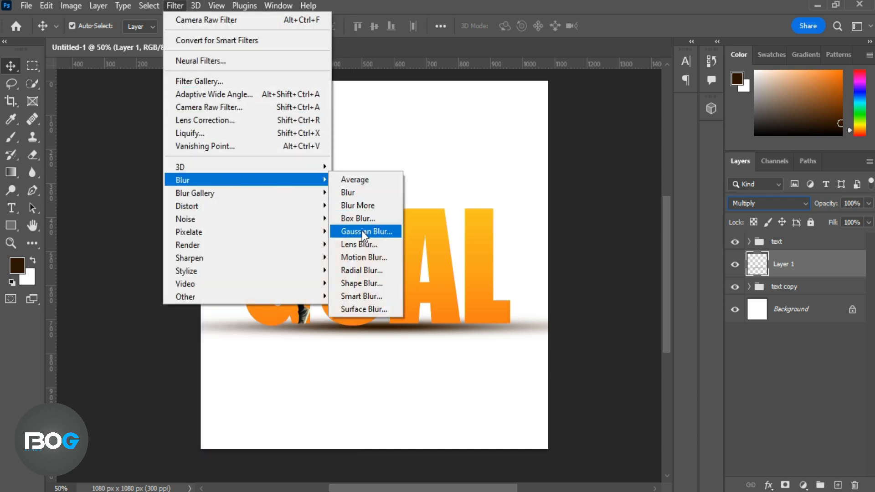
{"action": "left_click", "coordinate": [362, 230]}
{"action": "left_click_drag", "start_coordinate": [592, 284], "coordinate": [579, 285]}
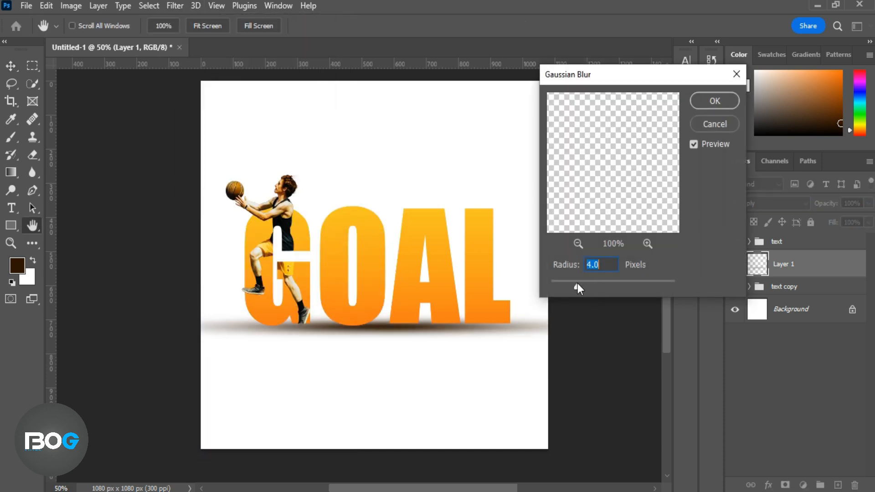
{"action": "left_click", "coordinate": [715, 101]}
{"action": "left_click_drag", "start_coordinate": [826, 205], "coordinate": [812, 209]}
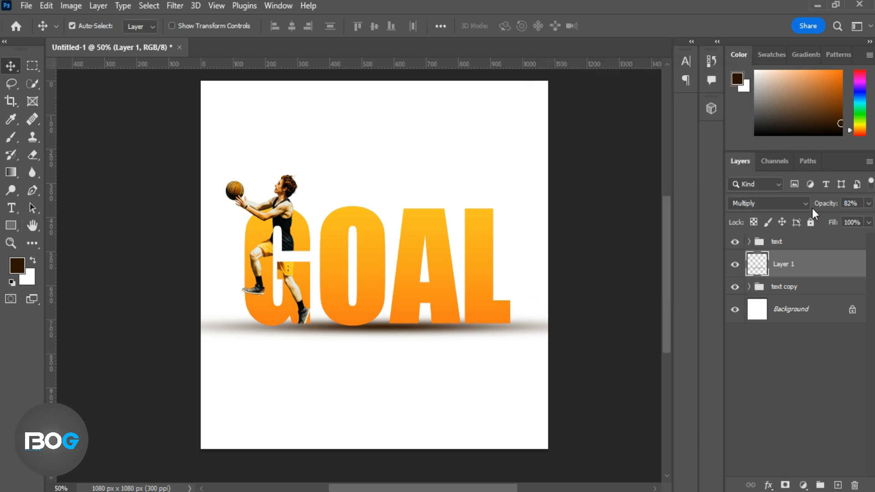
Step: Select the text copy group and put it into free transform
{"action": "left_click", "coordinate": [809, 291]}
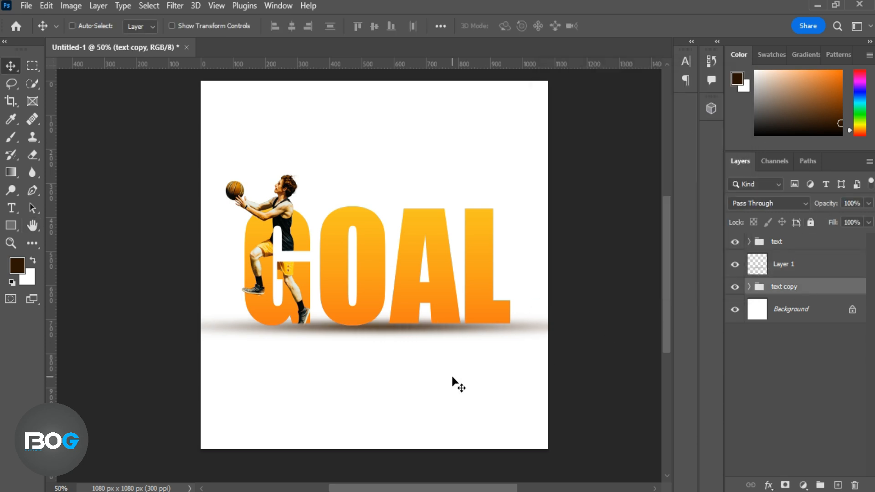
{"action": "key", "text": "ctrl+t"}
{"action": "right_click", "coordinate": [408, 300]}
{"action": "left_click", "coordinate": [426, 281]}
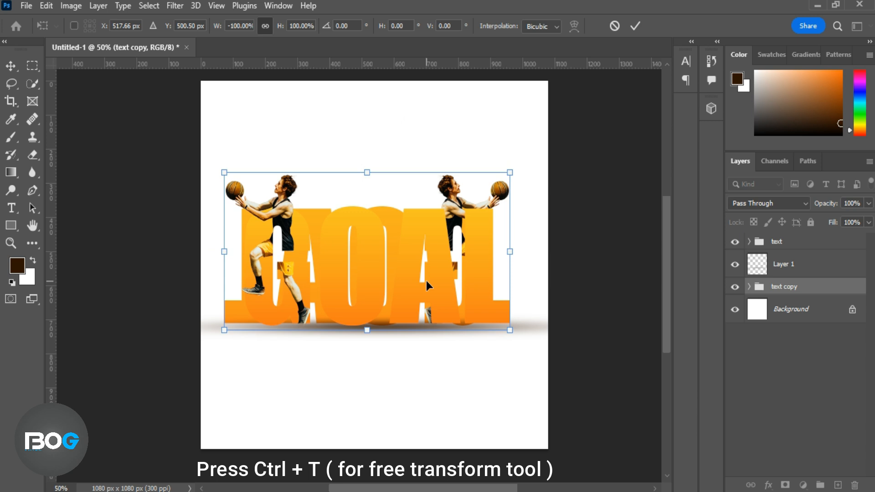
{"action": "key", "text": "ctrl+z"}
Step: Flip the text copy group vertically and move it straight down until it meets the base of the original text as a reflection
{"action": "right_click", "coordinate": [427, 282]}
{"action": "left_click", "coordinate": [467, 489]}
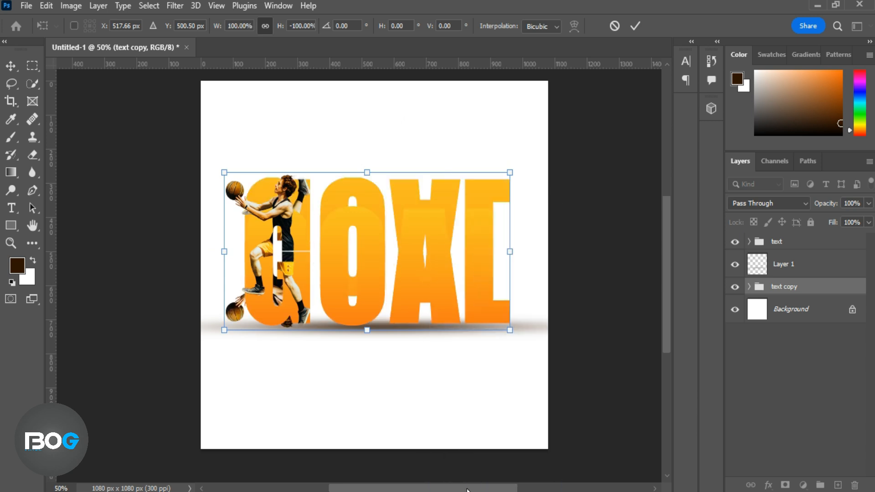
{"action": "key", "text": "Down"}
{"action": "key", "text": "Down"}
{"action": "key", "text": "Down"}
{"action": "key", "text": "Down"}
{"action": "key", "text": "Down"}
{"action": "key", "text": "Down"}
{"action": "key", "text": "Down"}
{"action": "key", "text": "Down"}
{"action": "key", "text": "Down"}
{"action": "key", "text": "Down"}
{"action": "key", "text": "Down"}
{"action": "key", "text": "Down"}
{"action": "key", "text": "Down"}
{"action": "key", "text": "Down"}
{"action": "key", "text": "Down"}
{"action": "key", "text": "Down"}
{"action": "key", "text": "Down"}
{"action": "key", "text": "Down"}
{"action": "key", "text": "Down"}
{"action": "key", "text": "Down"}
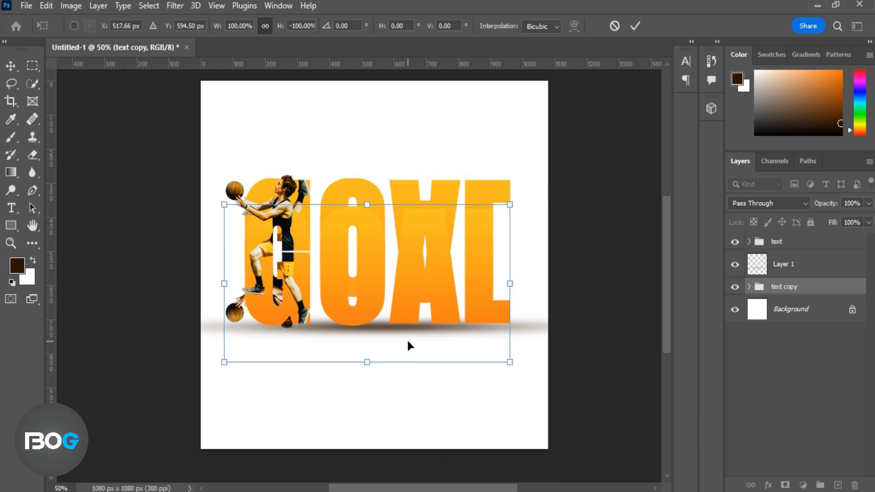
{"action": "key", "text": "Down"}
{"action": "key", "text": "Down"}
{"action": "key", "text": "Down"}
{"action": "key", "text": "Down"}
{"action": "key", "text": "Down"}
{"action": "key", "text": "Down"}
{"action": "key", "text": "Down"}
{"action": "key", "text": "Down"}
{"action": "key", "text": "Down"}
{"action": "key", "text": "Down"}
{"action": "key", "text": "Down"}
{"action": "key", "text": "Down"}
{"action": "key", "text": "Down"}
{"action": "key", "text": "Down"}
{"action": "key", "text": "Down"}
{"action": "key", "text": "Down"}
{"action": "key", "text": "Down"}
{"action": "key", "text": "Down"}
{"action": "key", "text": "Down"}
{"action": "key", "text": "Down"}
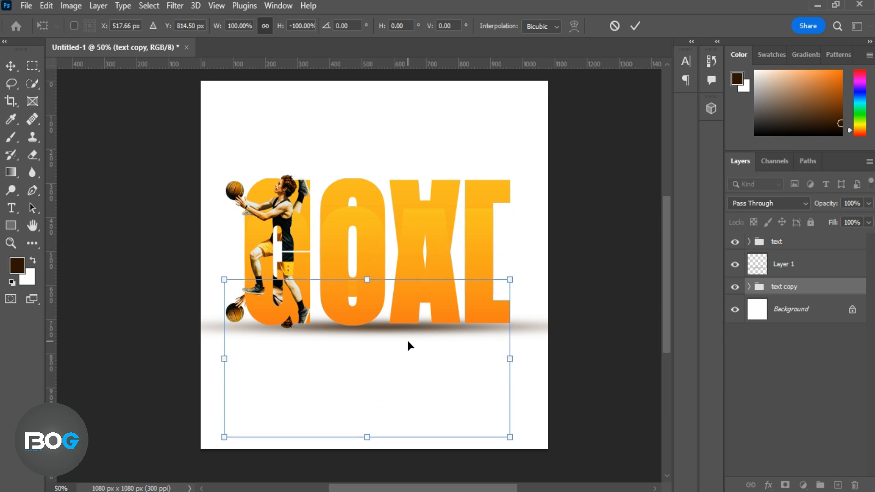
{"action": "key", "text": "Down"}
{"action": "key", "text": "Down"}
{"action": "key", "text": "Down"}
{"action": "key", "text": "Down"}
{"action": "key", "text": "Down"}
{"action": "key", "text": "Down"}
{"action": "key", "text": "Down"}
{"action": "key", "text": "Down"}
{"action": "key", "text": "Down"}
{"action": "key", "text": "Down"}
{"action": "key", "text": "Down"}
{"action": "key", "text": "Down"}
{"action": "key", "text": "Down"}
{"action": "key", "text": "Down"}
{"action": "key", "text": "Down"}
{"action": "key", "text": "Down"}
{"action": "key", "text": "Down"}
{"action": "key", "text": "Down"}
{"action": "key", "text": "Down"}
{"action": "key", "text": "Down"}
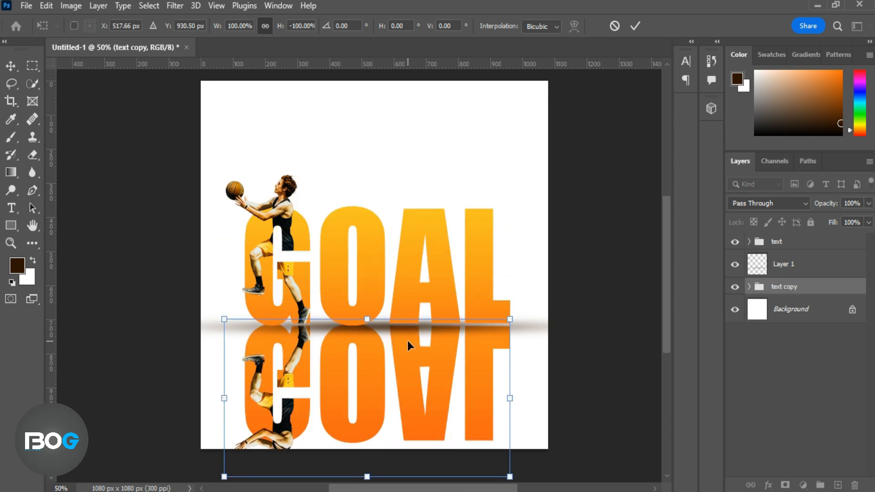
{"action": "key", "text": "Up"}
{"action": "key", "text": "Up"}
{"action": "key", "text": "Up"}
{"action": "key", "text": "Up"}
{"action": "key", "text": "Up"}
{"action": "key", "text": "Up"}
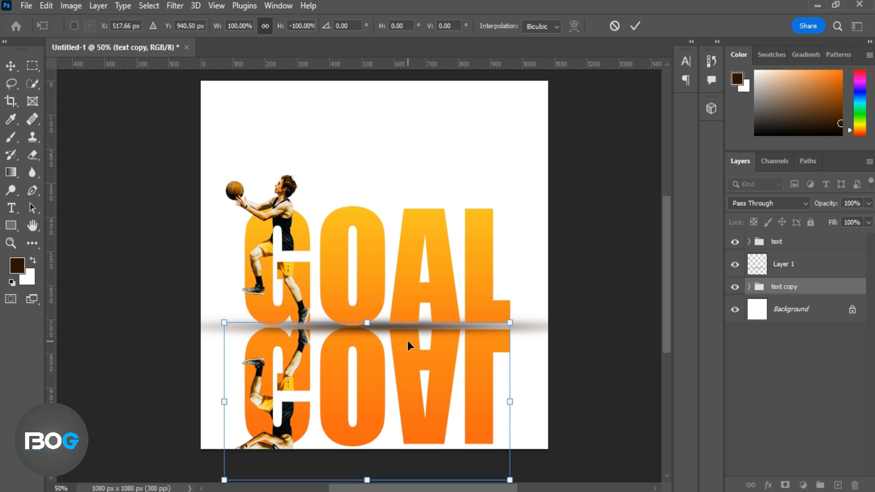
{"action": "key", "text": "Down"}
{"action": "key", "text": "Down"}
{"action": "key", "text": "Down"}
{"action": "key", "text": "Down"}
{"action": "key", "text": "Down"}
{"action": "key", "text": "Down"}
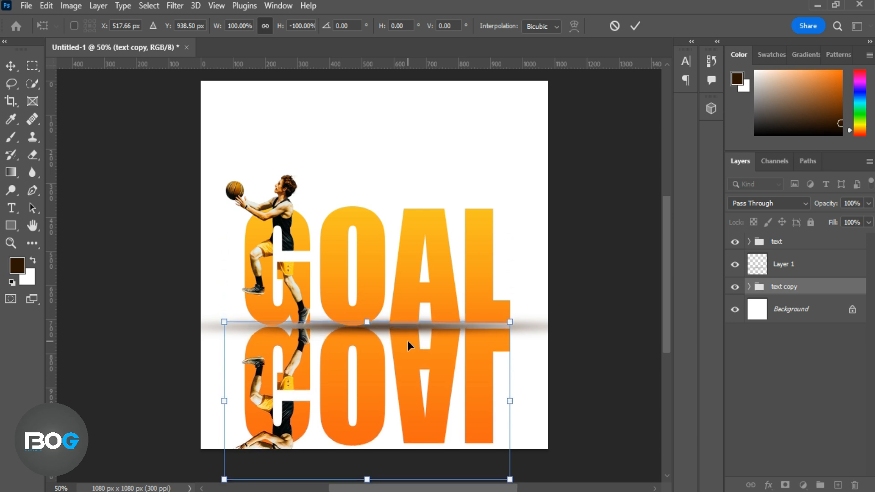
{"action": "key", "text": "Up"}
{"action": "key", "text": "Up"}
{"action": "left_click", "coordinate": [638, 24]}
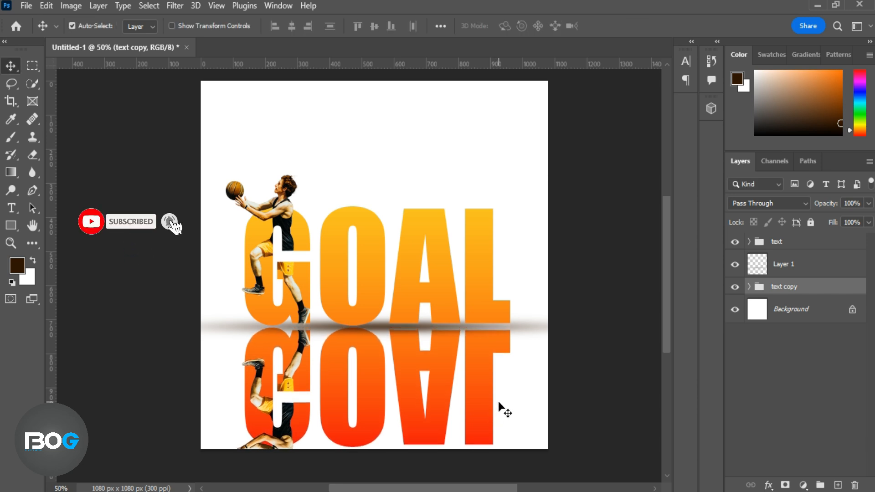
Step: Add a layer mask to the text copy group and fade the reflection towards the canvas bottom with repeated upward black-to-transparent linear gradients at 70% opacity
{"action": "left_click", "coordinate": [784, 485]}
{"action": "left_click", "coordinate": [11, 172]}
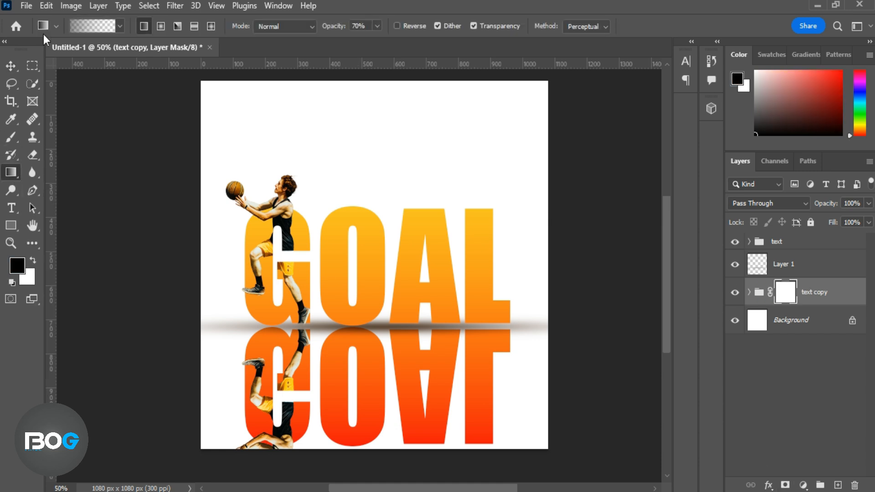
{"action": "left_click", "coordinate": [73, 24]}
{"action": "left_click", "coordinate": [820, 39]}
{"action": "left_click_drag", "start_coordinate": [370, 247], "coordinate": [370, 235]}
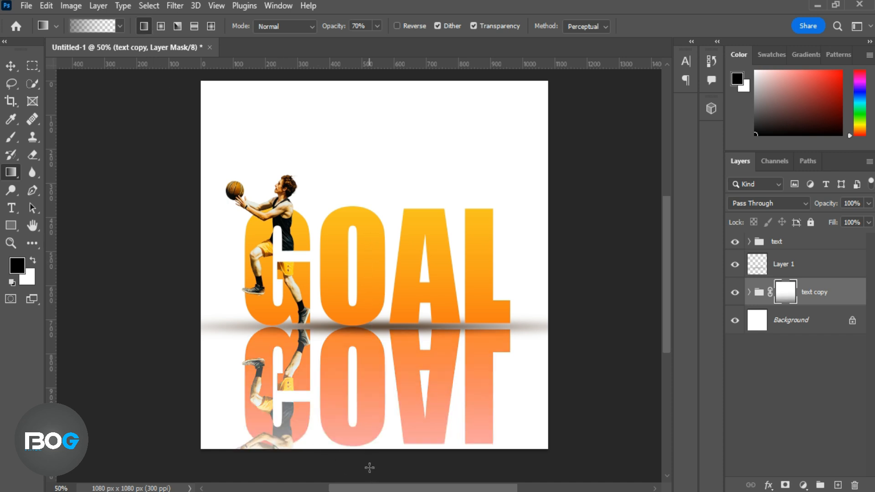
{"action": "left_click_drag", "start_coordinate": [370, 468], "coordinate": [368, 297]}
{"action": "left_click_drag", "start_coordinate": [383, 468], "coordinate": [373, 380]}
{"action": "left_click_drag", "start_coordinate": [371, 455], "coordinate": [389, 407]}
{"action": "left_click_drag", "start_coordinate": [399, 459], "coordinate": [401, 288]}
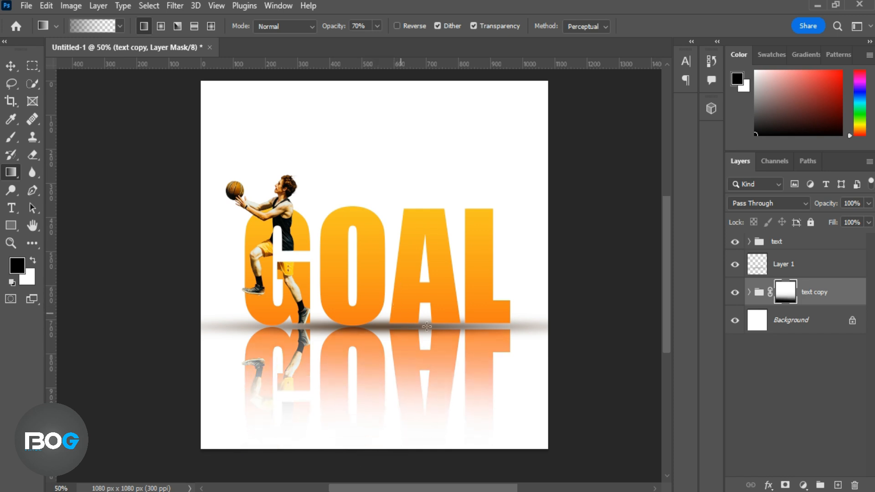
Step: Add a Gradient Fill layer directly above the Background and choose the yellow-to-red preset from the Basics set
{"action": "left_click", "coordinate": [824, 326]}
{"action": "left_click", "coordinate": [804, 485]}
{"action": "left_click", "coordinate": [805, 257]}
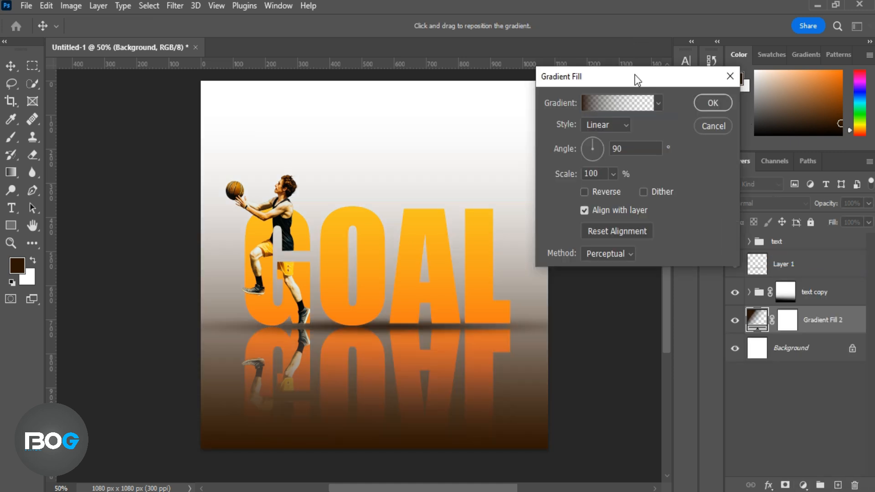
{"action": "left_click", "coordinate": [590, 104]}
{"action": "left_click", "coordinate": [590, 51]}
{"action": "left_click", "coordinate": [668, 74]}
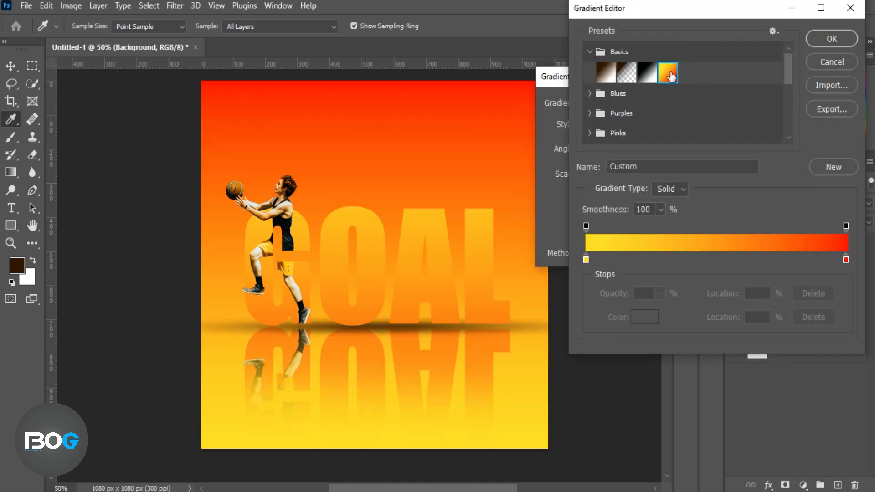
Step: Change the background gradient's yellow stop to the pale peach f1c4ac
{"action": "left_click", "coordinate": [586, 259]}
{"action": "left_click", "coordinate": [648, 316]}
{"action": "left_click", "coordinate": [596, 190]}
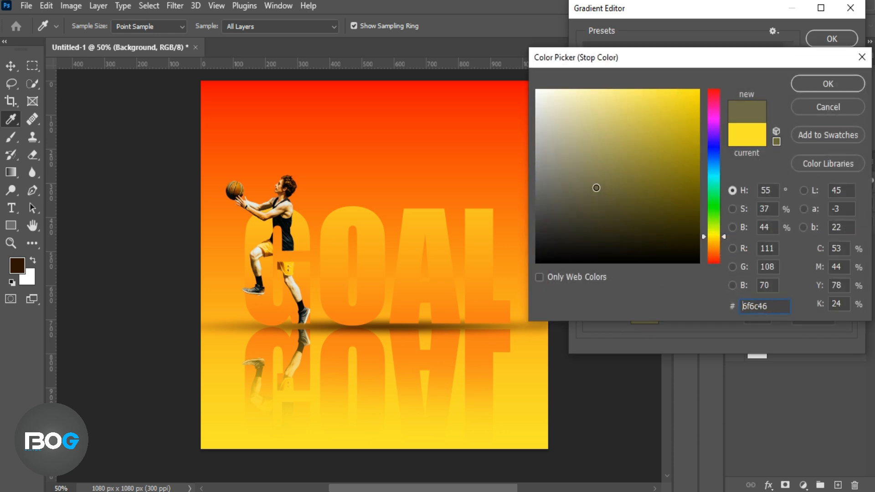
{"action": "left_click", "coordinate": [581, 98]}
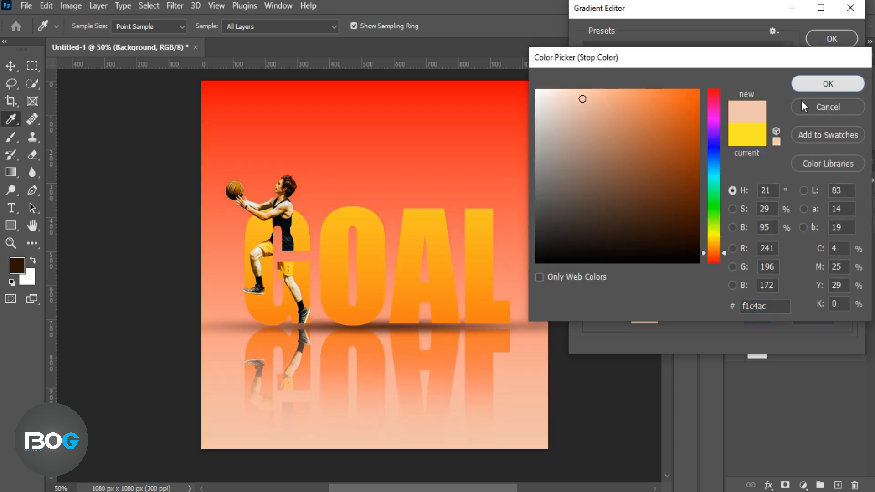
{"action": "left_click", "coordinate": [825, 84]}
Step: Change the background gradient's red stop to the light cream fdedc3
{"action": "left_click", "coordinate": [652, 316]}
{"action": "left_click", "coordinate": [323, 209]}
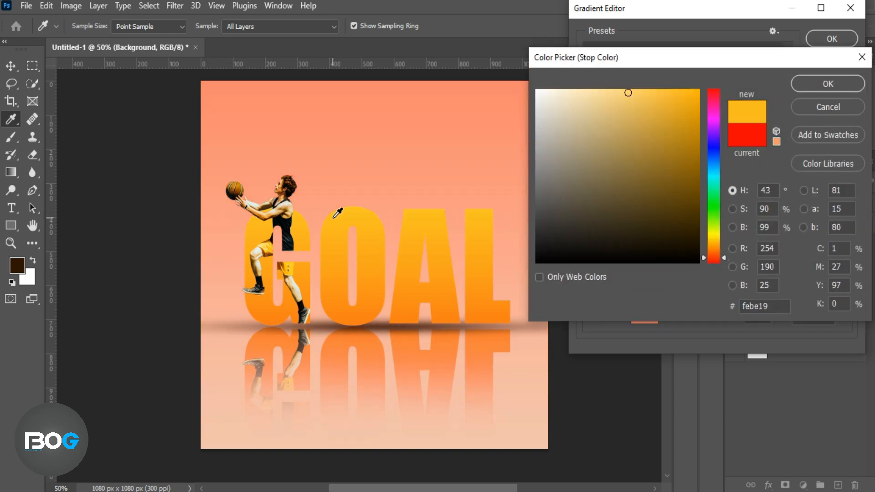
{"action": "left_click_drag", "start_coordinate": [585, 93], "coordinate": [588, 93]}
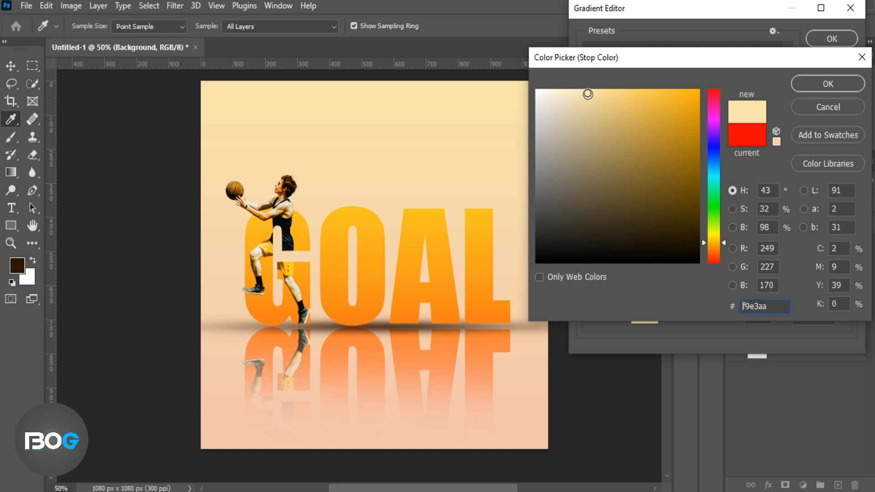
{"action": "left_click_drag", "start_coordinate": [585, 95], "coordinate": [572, 90]}
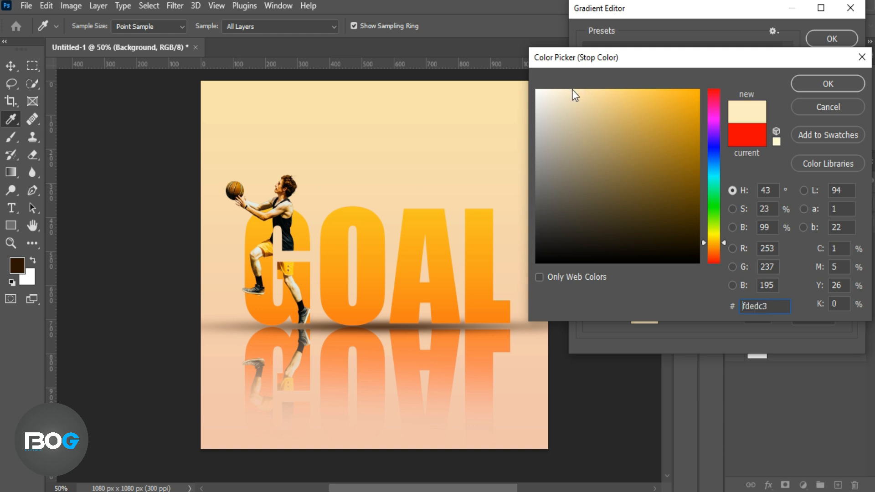
{"action": "left_click", "coordinate": [811, 86]}
Step: Change the background gradient's peach stop to a duller greyish beige-pink and apply the gradient fill
{"action": "left_click", "coordinate": [586, 259]}
{"action": "left_click", "coordinate": [643, 317]}
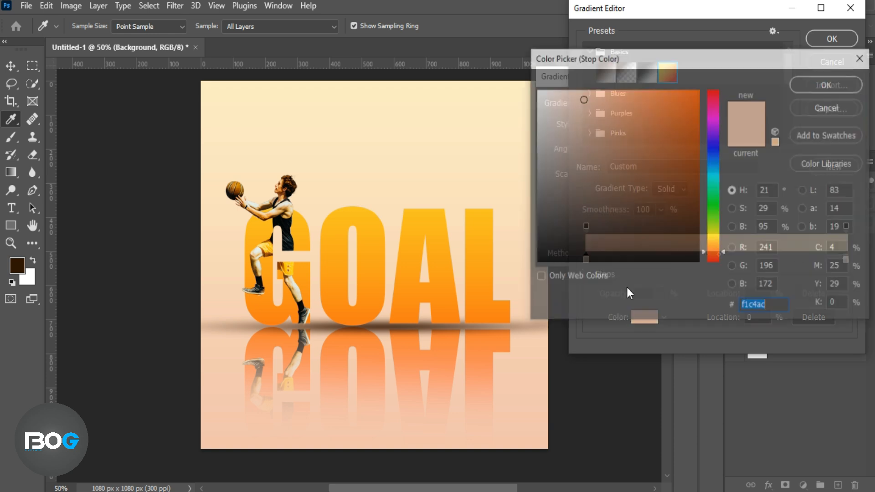
{"action": "left_click", "coordinate": [594, 119]}
{"action": "left_click", "coordinate": [565, 127]}
{"action": "left_click", "coordinate": [799, 83]}
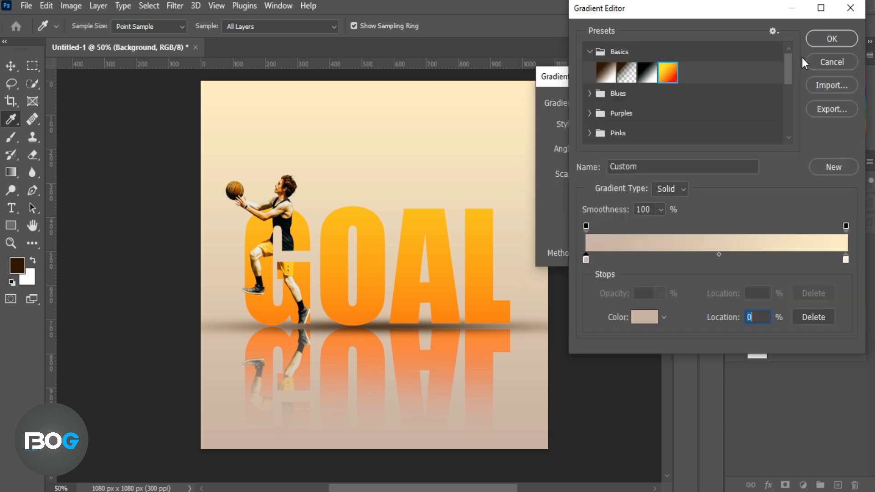
{"action": "left_click", "coordinate": [819, 40]}
{"action": "left_click", "coordinate": [706, 103]}
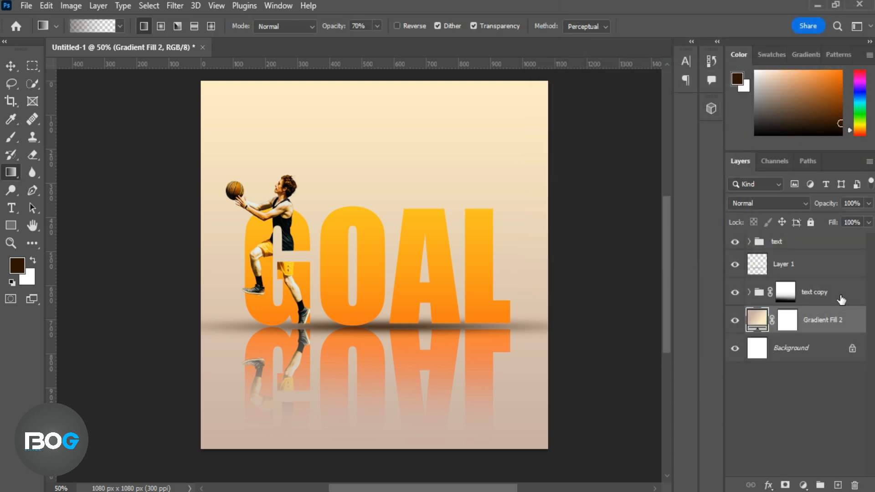
Step: Lower the opacity of the text copy group to soften the reflection
{"action": "left_click", "coordinate": [785, 291]}
{"action": "left_click_drag", "start_coordinate": [827, 204], "coordinate": [814, 212]}
Step: Add a new layer above Layer 1 and set the Brush colour to the letters' yellow-orange febe19
{"action": "left_click", "coordinate": [806, 271]}
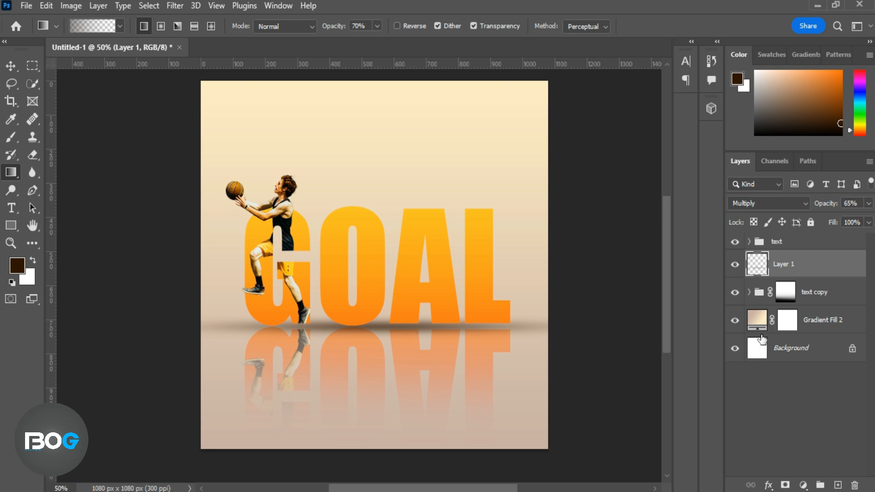
{"action": "left_click", "coordinate": [838, 485]}
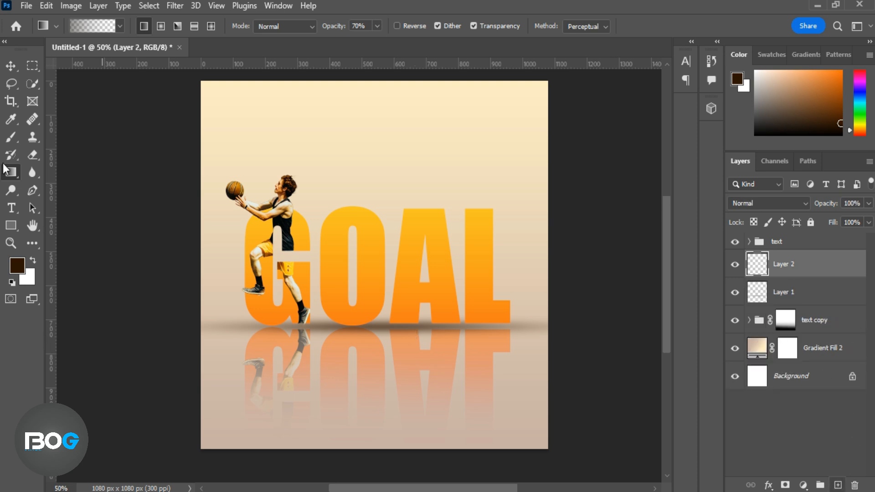
{"action": "left_click", "coordinate": [11, 137]}
{"action": "right_click", "coordinate": [334, 234]}
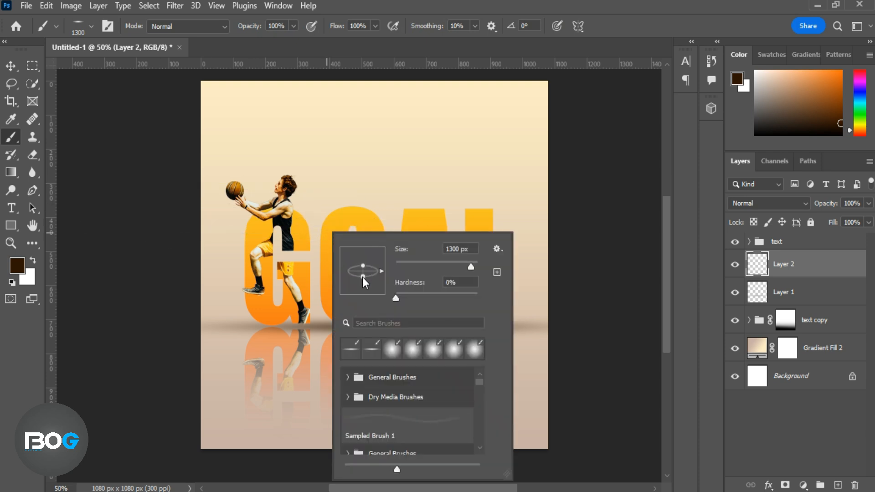
{"action": "left_click", "coordinate": [17, 265]}
{"action": "left_click", "coordinate": [344, 217]}
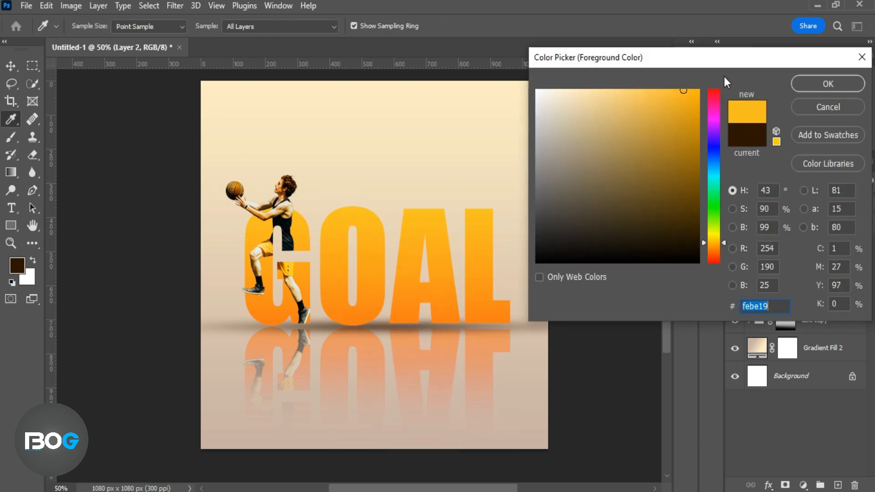
{"action": "left_click", "coordinate": [806, 87]}
Step: Paint one soft yellow-orange glow behind the O with a 1000 px brush on the new layer
{"action": "key", "text": "bracketleft"}
{"action": "key", "text": "bracketleft"}
{"action": "key", "text": "bracketleft"}
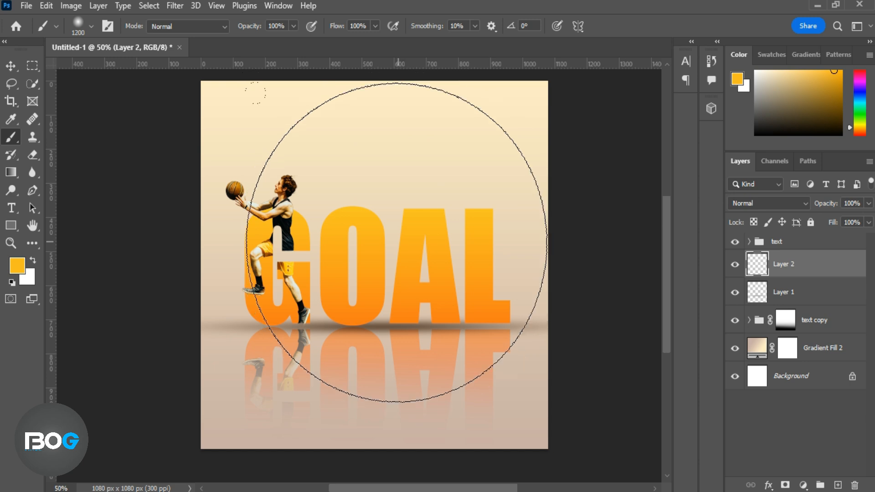
{"action": "left_click", "coordinate": [358, 256]}
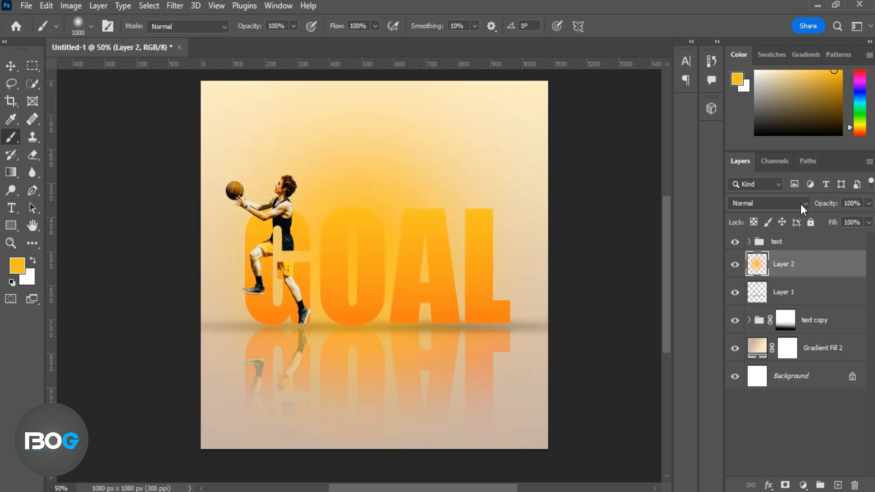
Step: Set the glow layer's blend mode to Color Dodge and its opacity to 82%, comparing the image with and without it
{"action": "left_click", "coordinate": [800, 203]}
{"action": "left_click", "coordinate": [792, 277]}
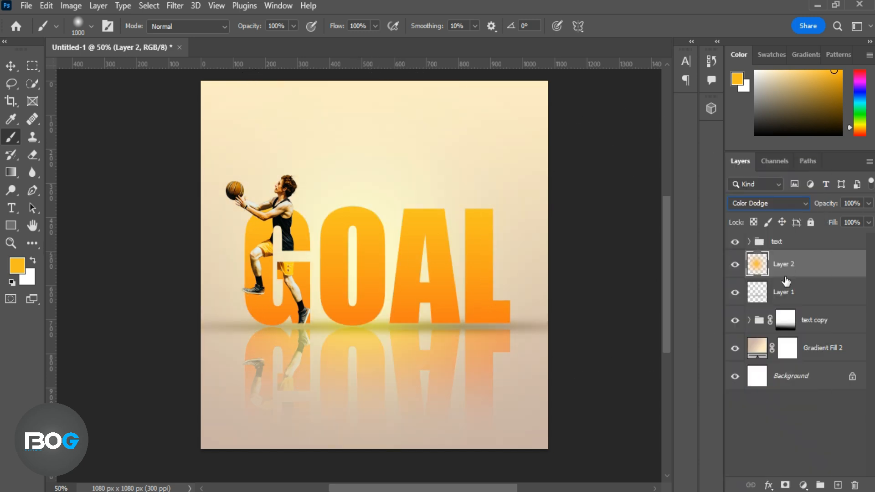
{"action": "left_click", "coordinate": [735, 265]}
{"action": "left_click", "coordinate": [736, 265]}
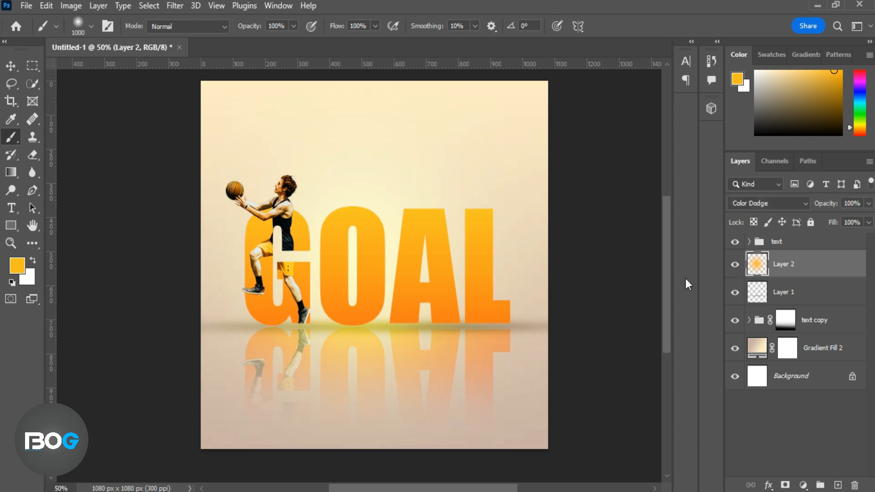
{"action": "left_click", "coordinate": [10, 65]}
{"action": "left_click_drag", "start_coordinate": [826, 203], "coordinate": [818, 217]}
Step: Transform the glow layer by moving it up behind the letters, scaling it down slightly and recentring it, then compare the image without it
{"action": "scroll", "coordinate": [396, 442], "scroll_direction": "down", "scroll_amount": 1}
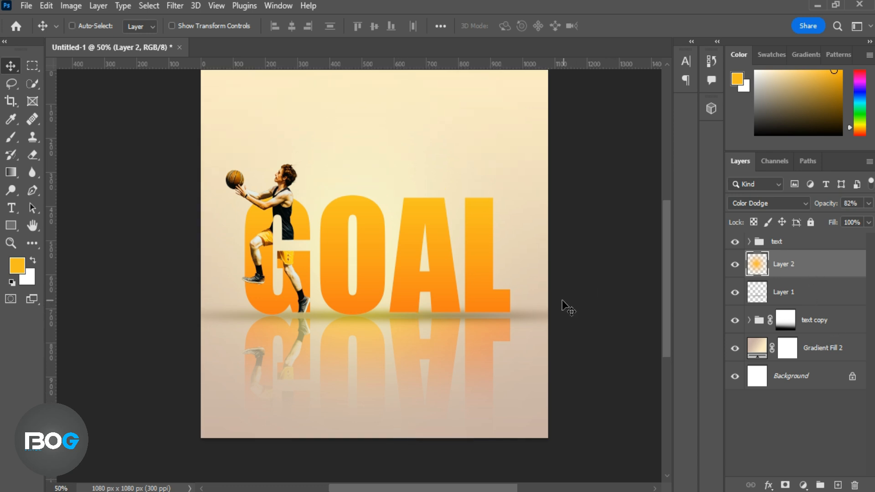
{"action": "key", "text": "ctrl+t"}
{"action": "left_click_drag", "start_coordinate": [366, 270], "coordinate": [367, 217]}
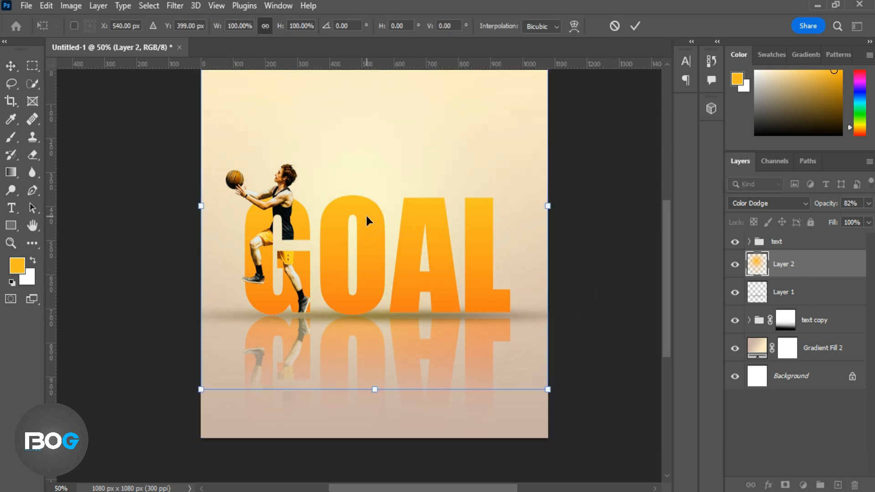
{"action": "left_click_drag", "start_coordinate": [548, 206], "coordinate": [531, 207]}
{"action": "mouse_move", "coordinate": [445, 233]}
{"action": "left_mouse_down"}
{"action": "mouse_move", "coordinate": [460, 230]}
{"action": "mouse_move", "coordinate": [458, 237]}
{"action": "left_mouse_up"}
{"action": "left_click", "coordinate": [635, 25]}
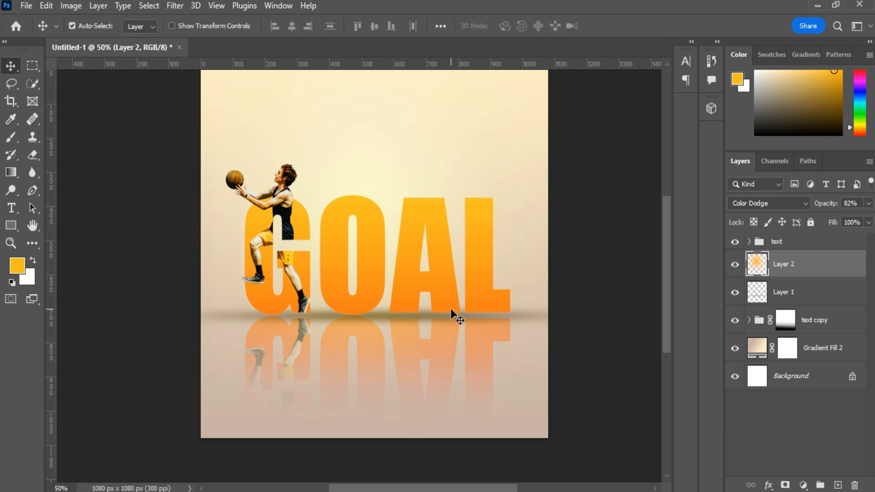
{"action": "scroll", "coordinate": [451, 308], "scroll_direction": "up", "scroll_amount": 1}
{"action": "left_click", "coordinate": [736, 265]}
{"action": "left_click", "coordinate": [736, 265]}
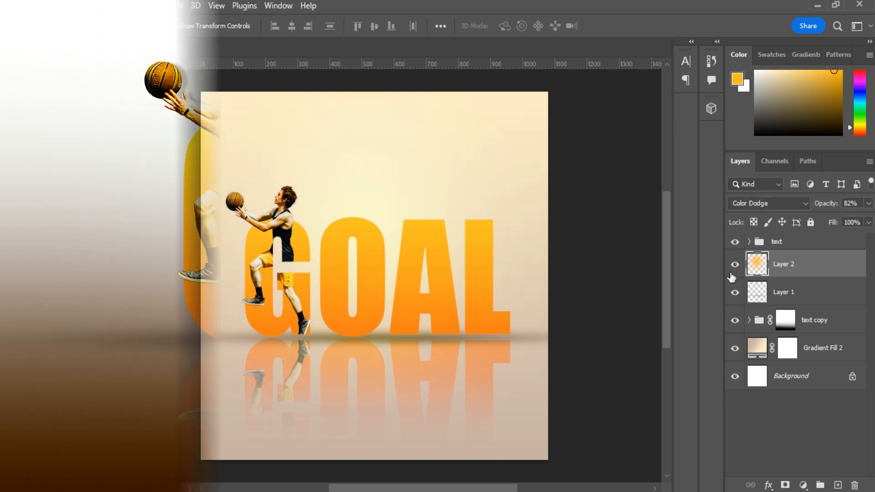